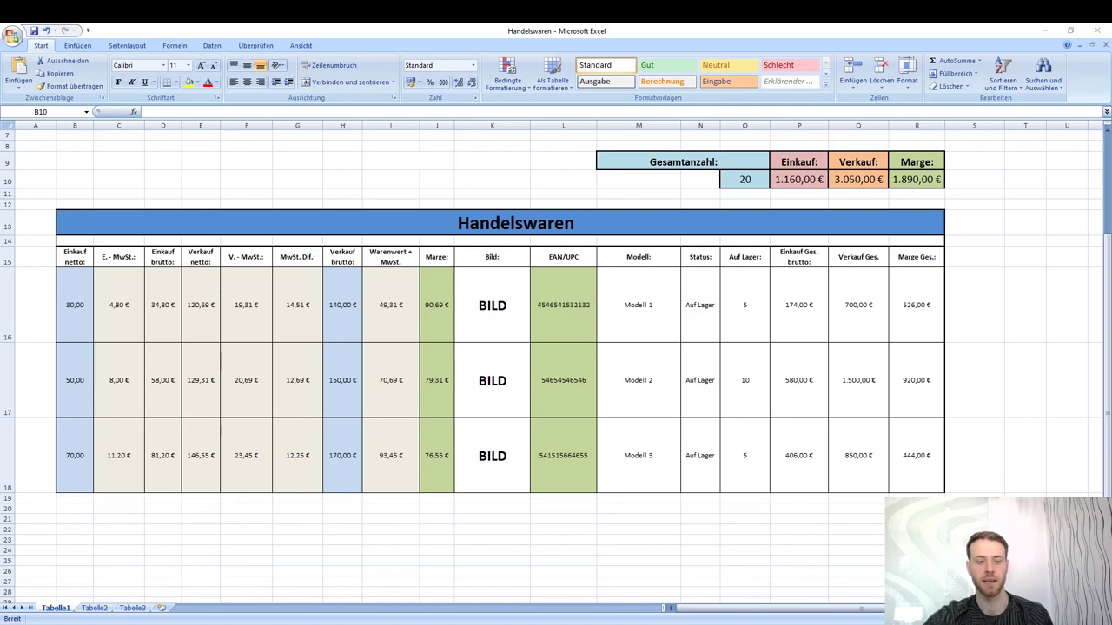
Step: Review the Handelswaren table's layout: the price block B15:J18 and the Bild, EAN/UPC, Modell and Status columns
click(369, 613)
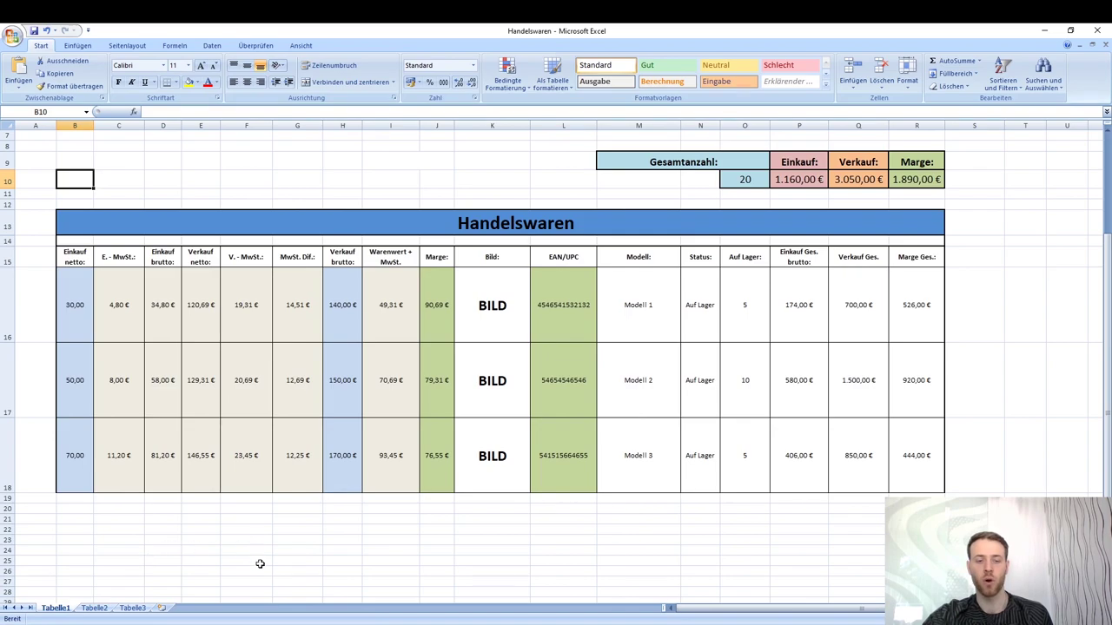
drag(63, 250, 431, 467)
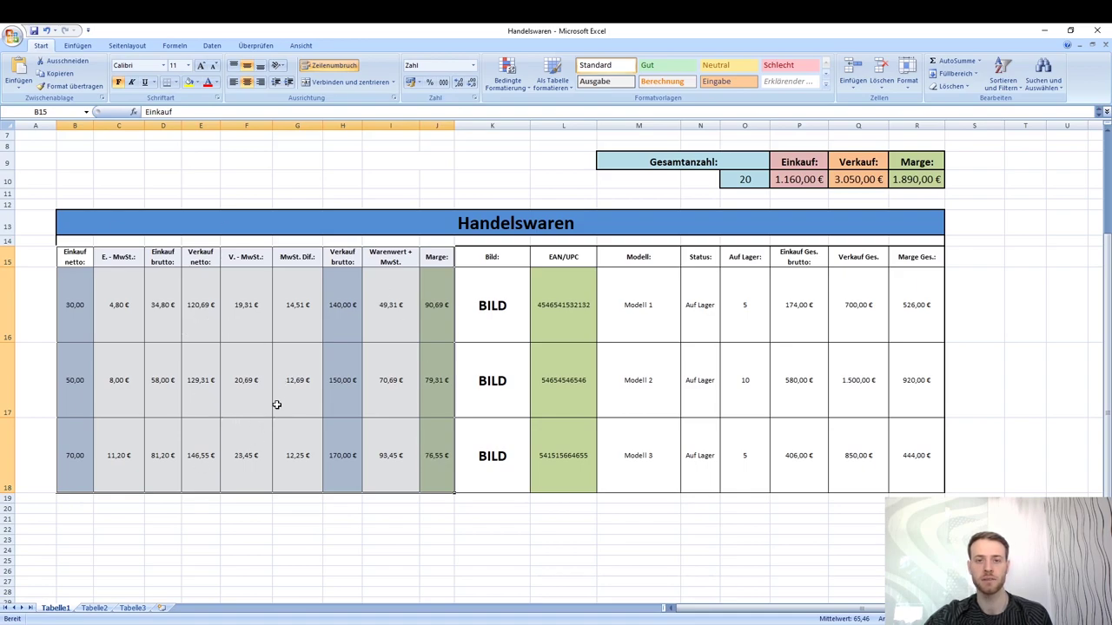
click(494, 125)
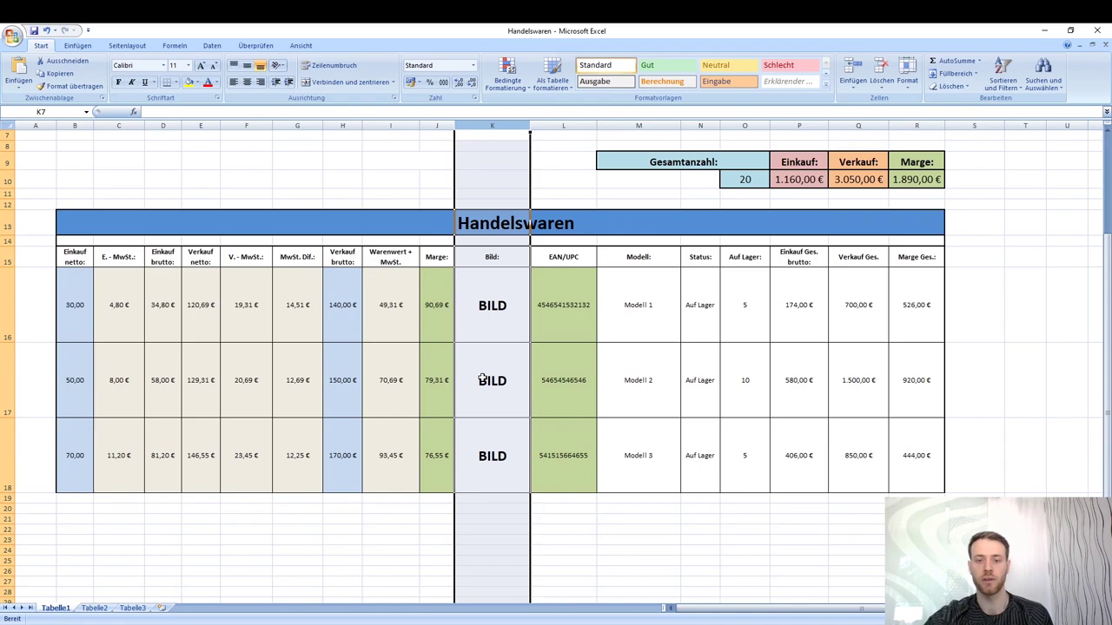
click(572, 280)
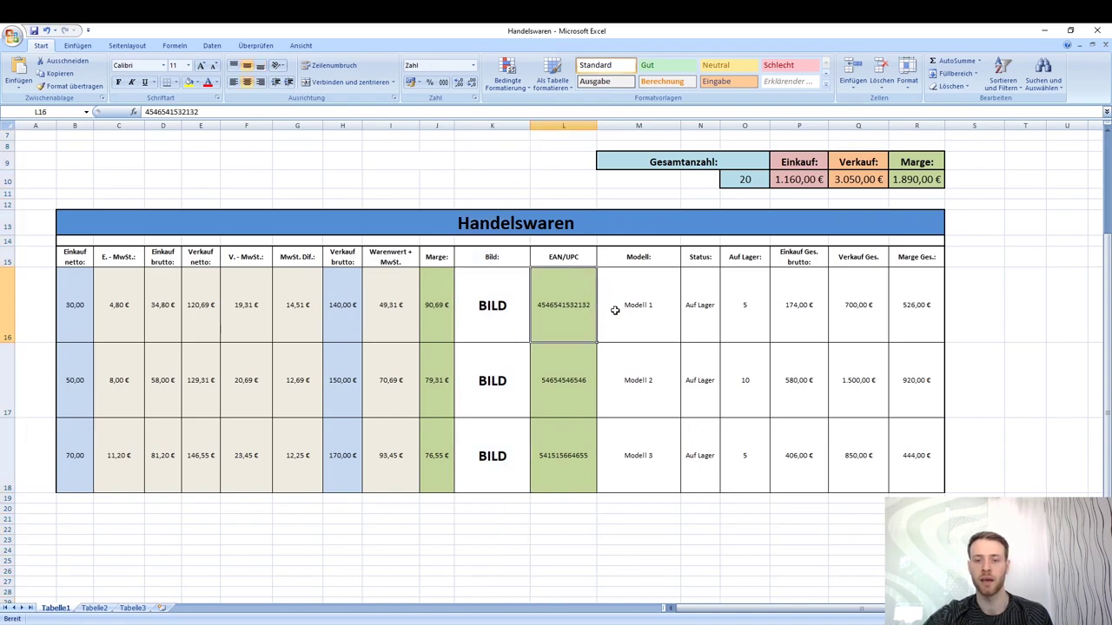
click(653, 305)
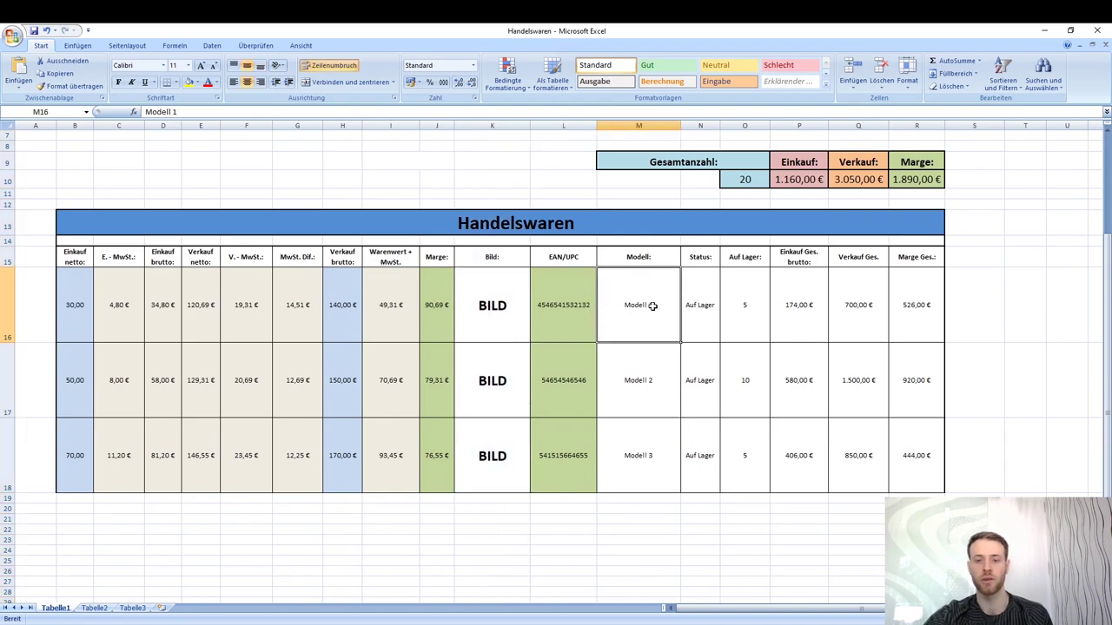
click(697, 313)
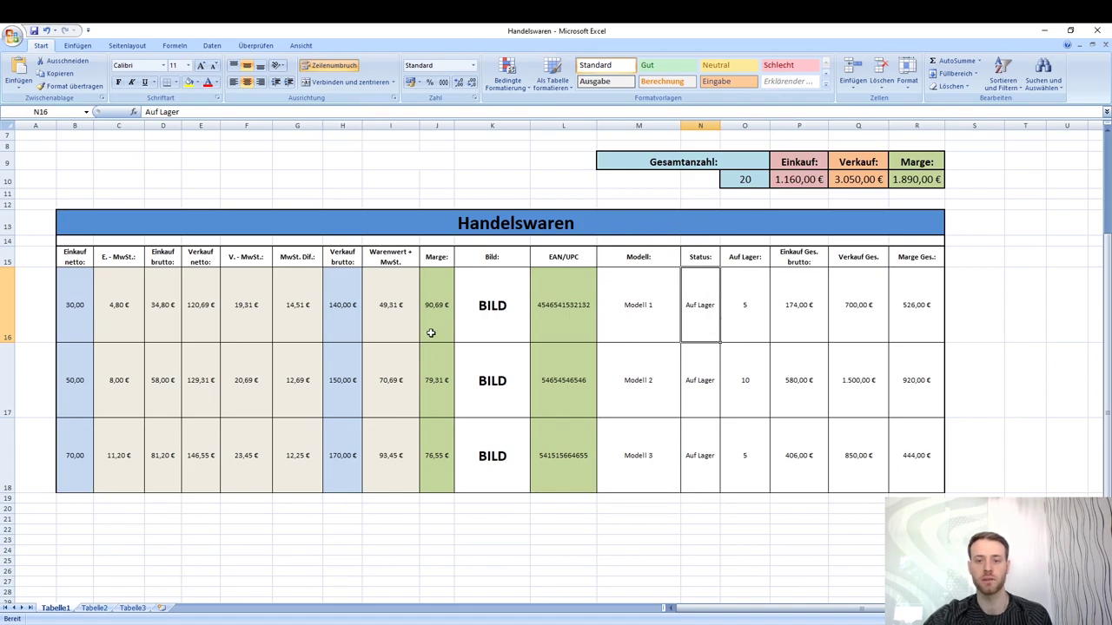
click(70, 280)
drag(70, 281, 390, 437)
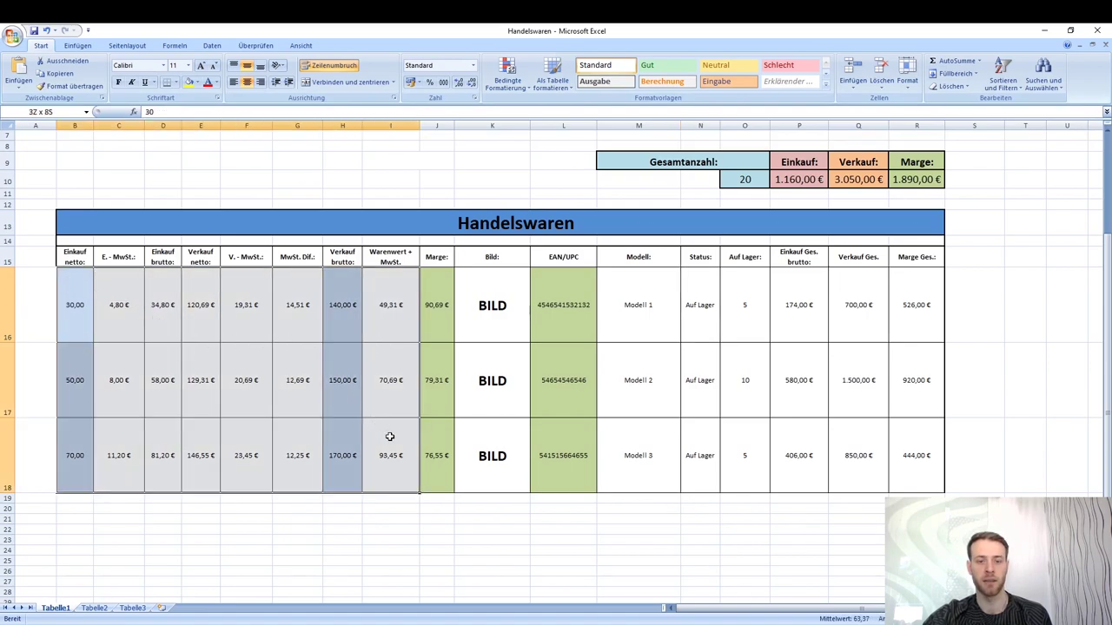
click(174, 380)
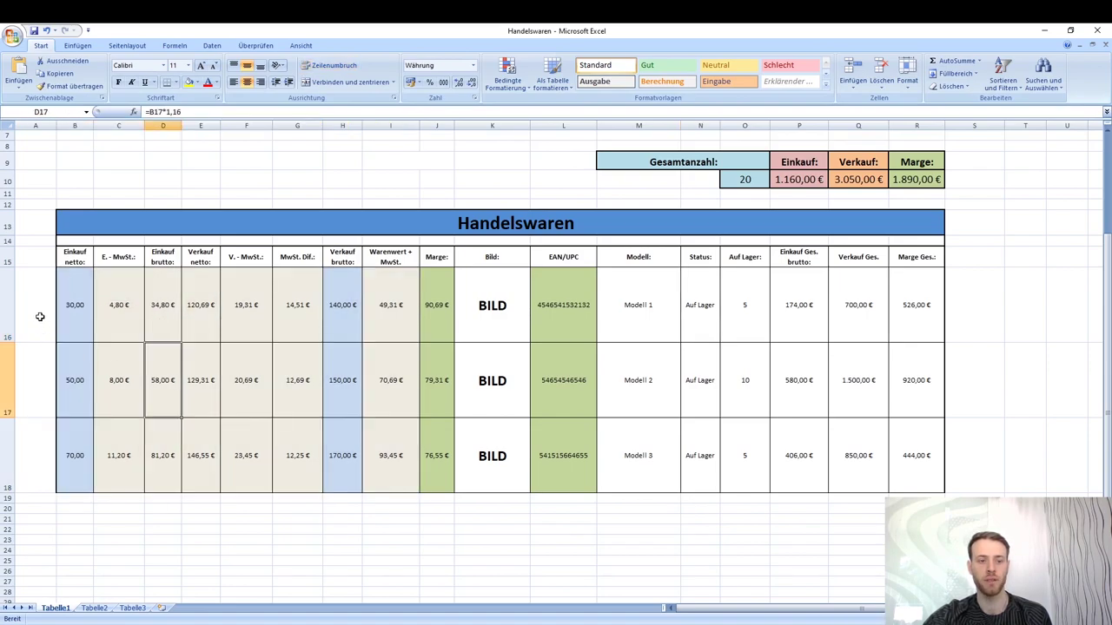
Step: Examine the blue Einkauf netto and Verkauf brutto columns, the beige columns C to G and the green Marge column
click(67, 308)
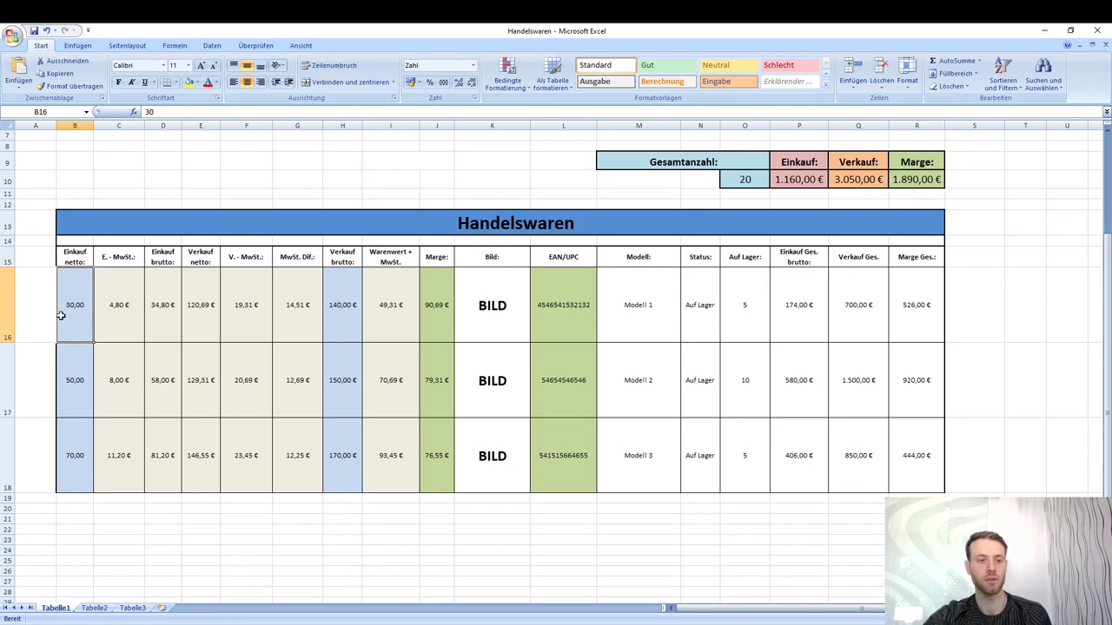
click(76, 126)
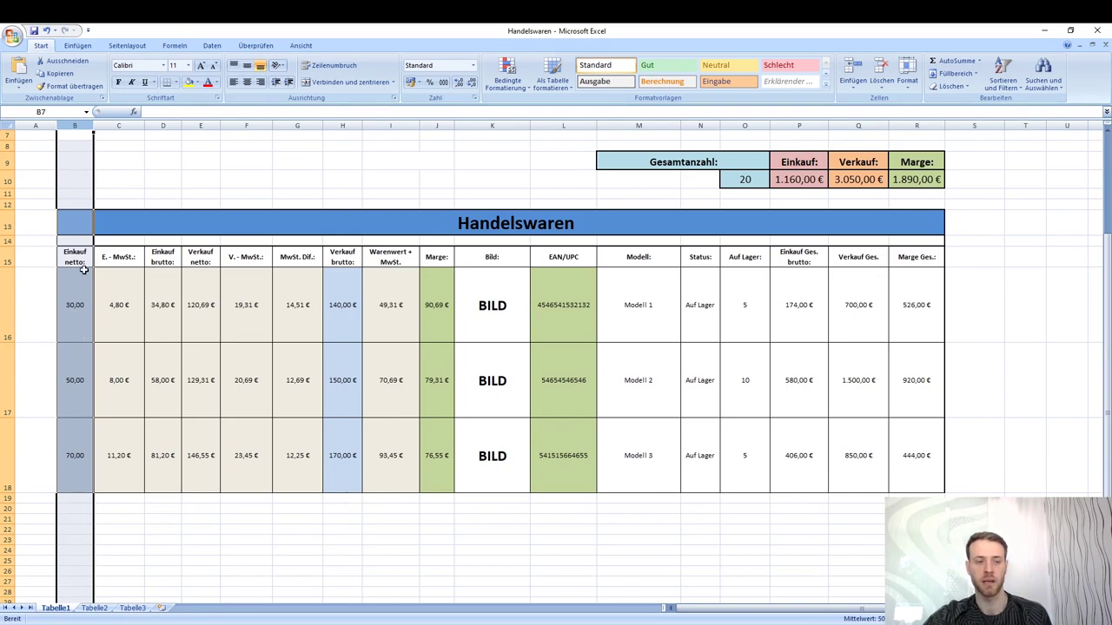
click(82, 305)
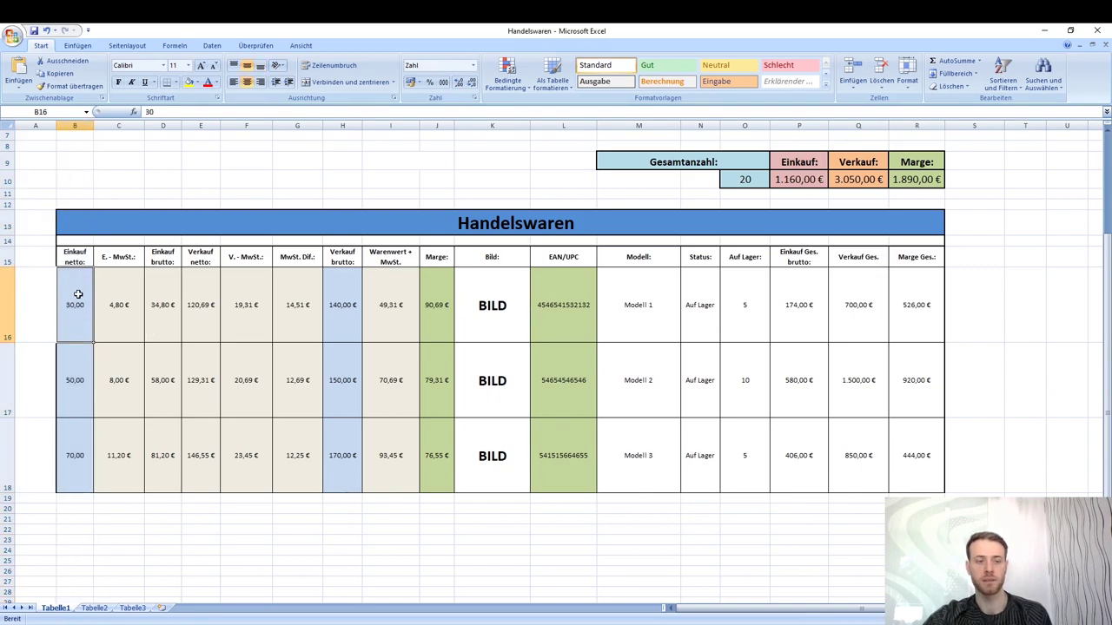
drag(76, 276, 83, 448)
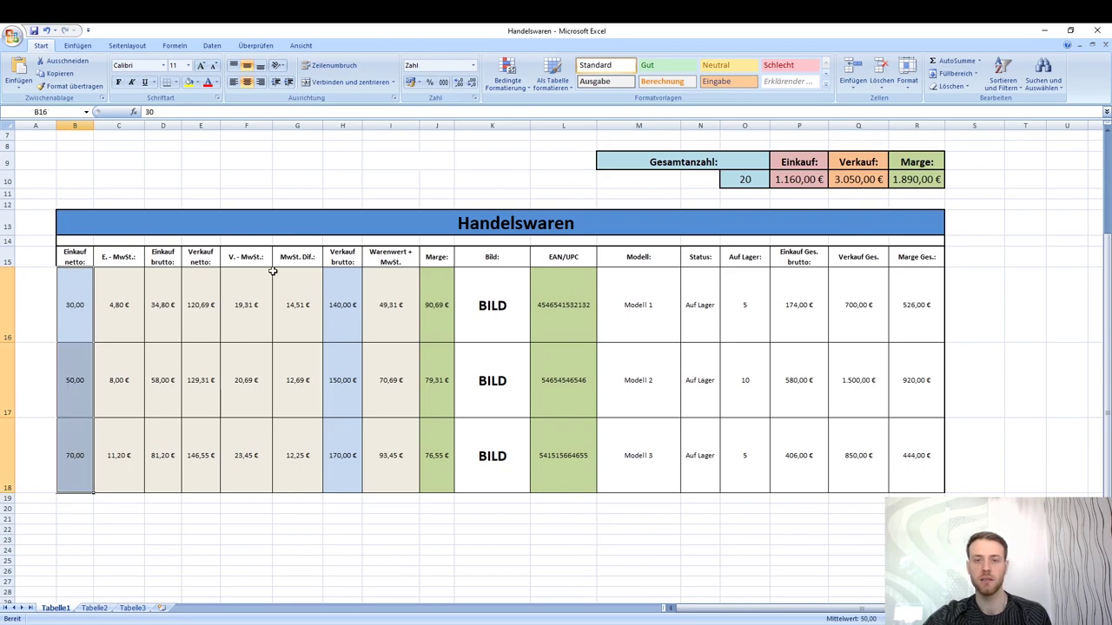
drag(339, 296, 330, 436)
drag(119, 295, 284, 456)
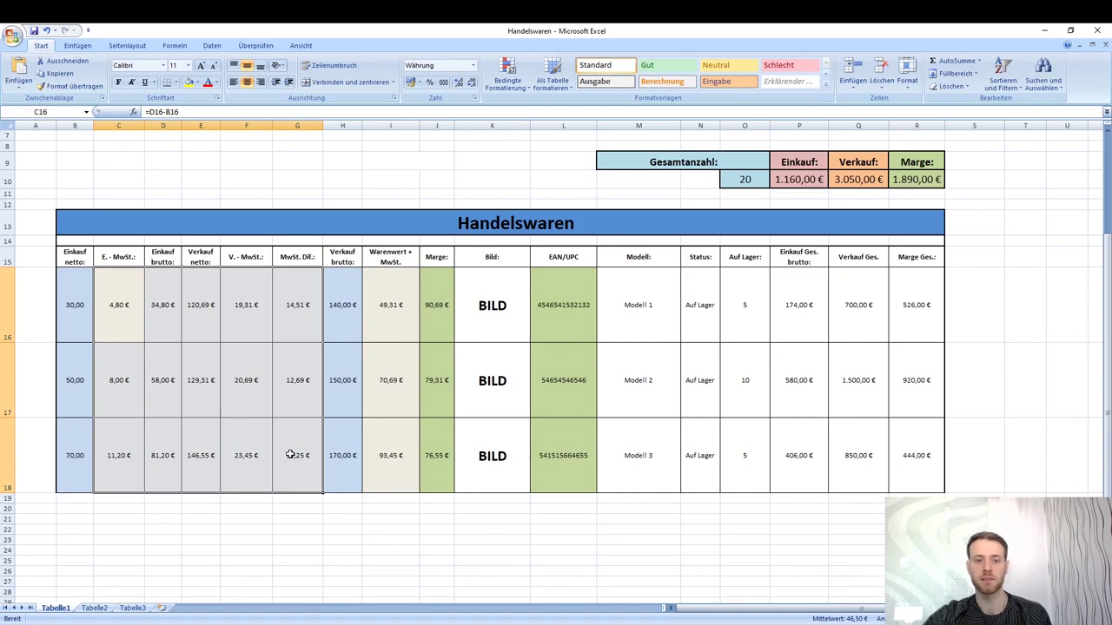
click(194, 375)
drag(433, 288, 448, 459)
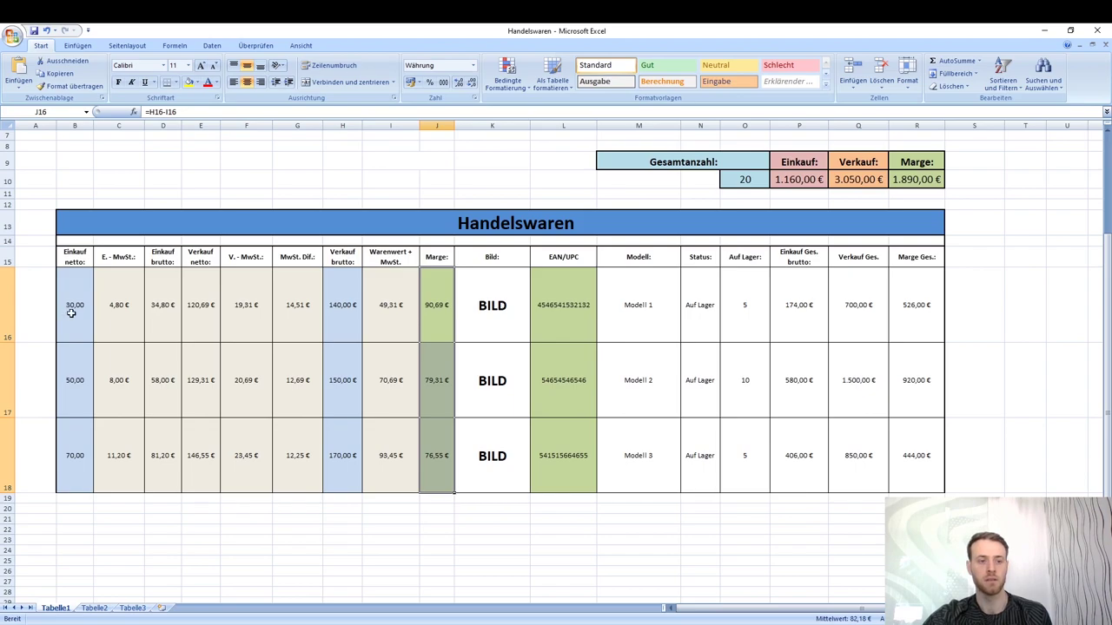
Step: Inspect the Einkauf netto value and the Einkauf brutto and E. - MwSt. formulas in row 16
click(77, 125)
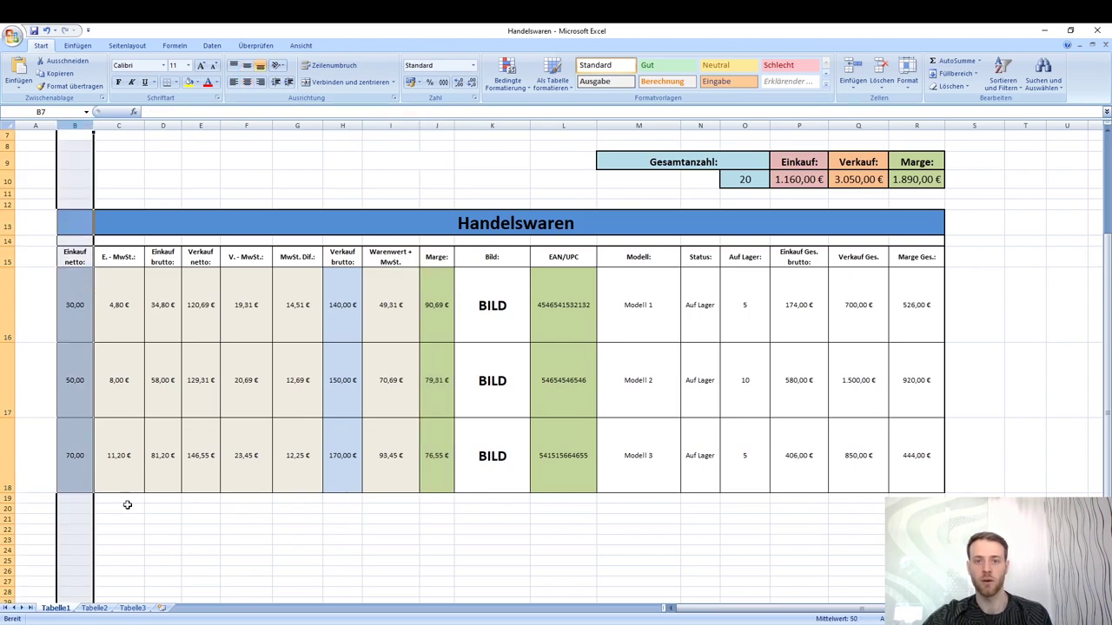
click(72, 310)
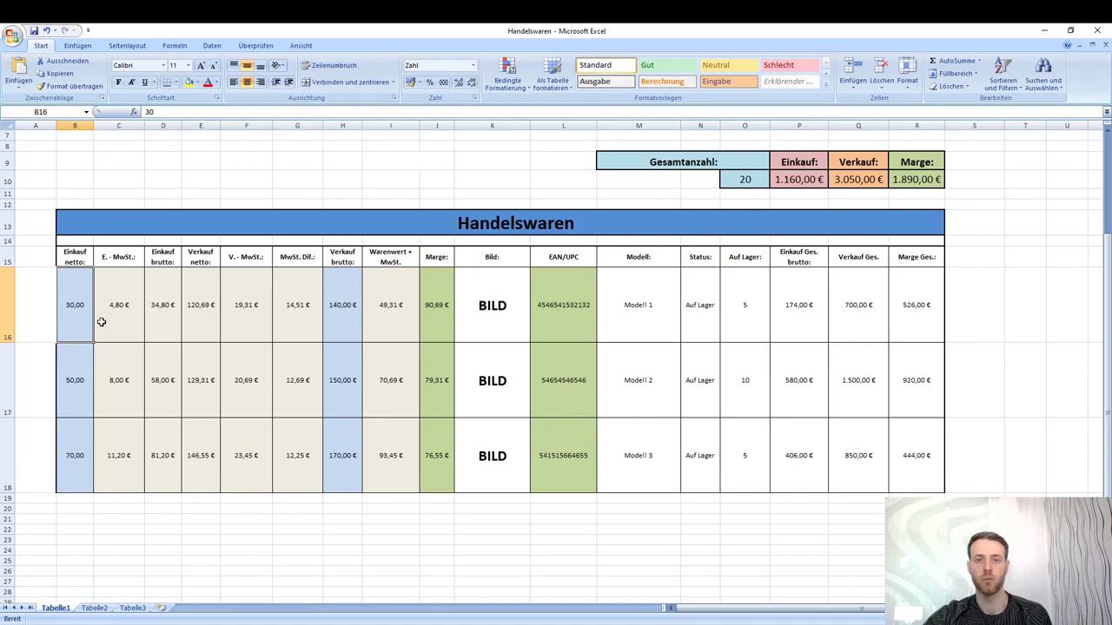
click(165, 306)
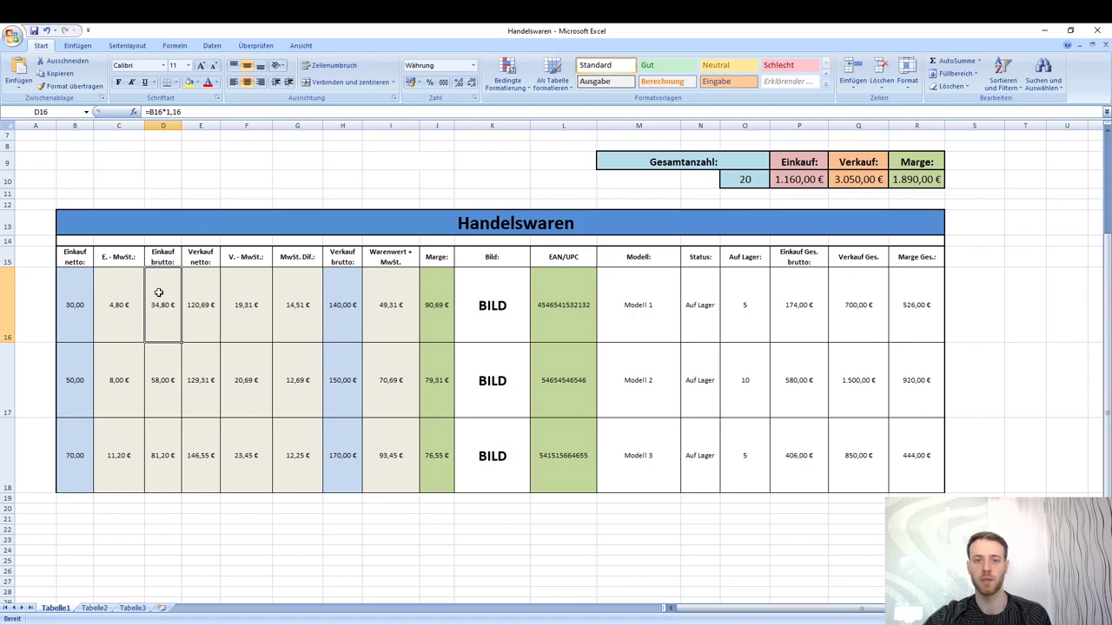
click(129, 319)
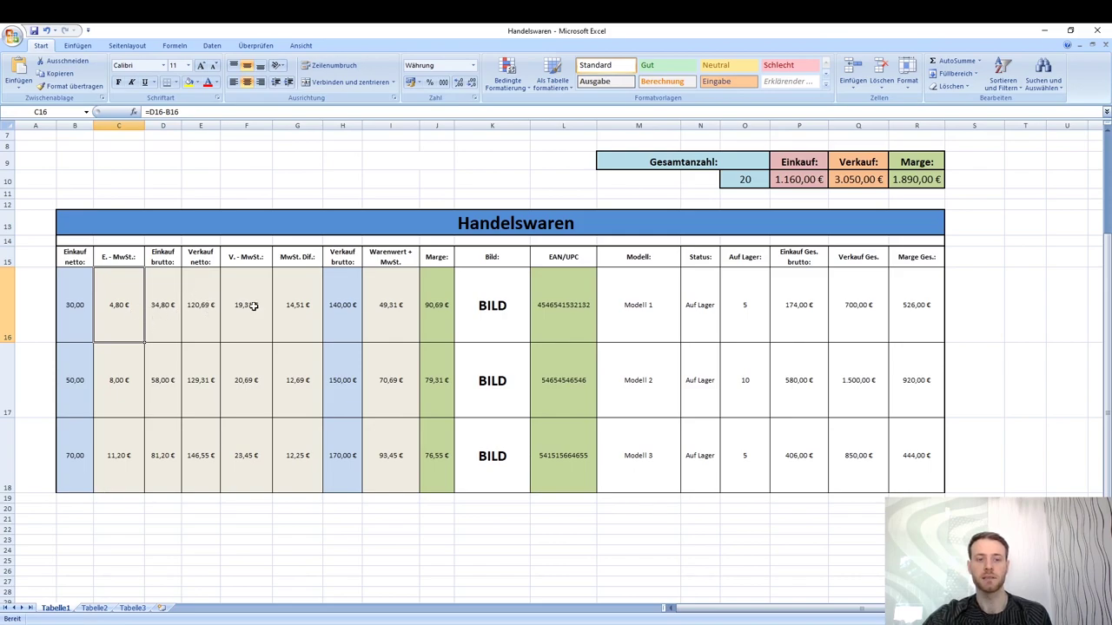
Step: Inspect the Verkauf brutto value in H16 and the cell references of the Verkauf netto formula in E16
click(346, 298)
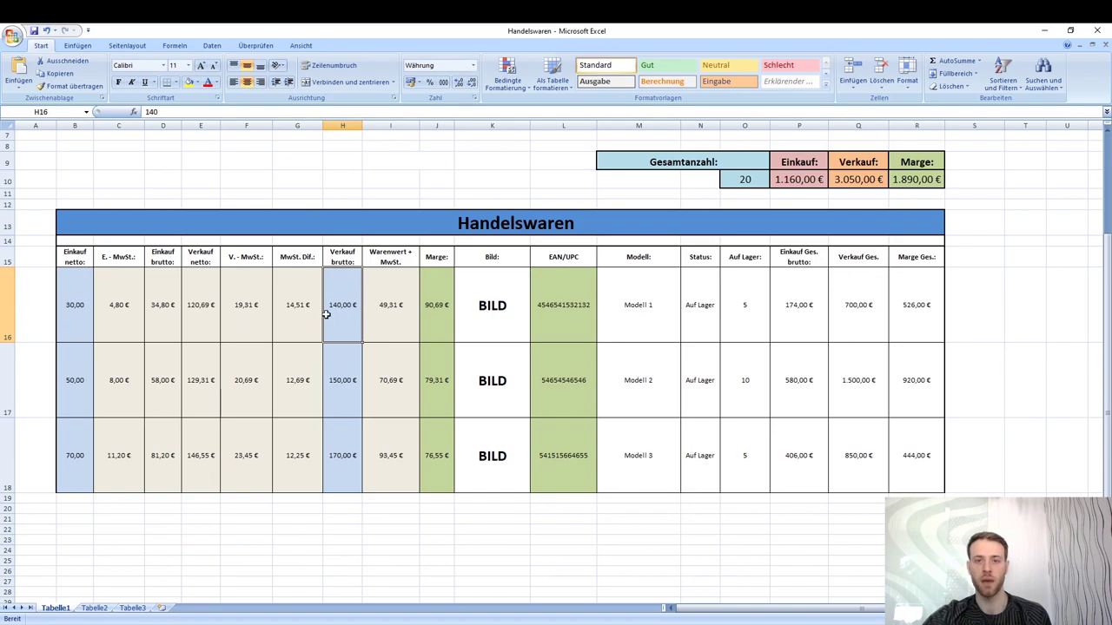
click(197, 312)
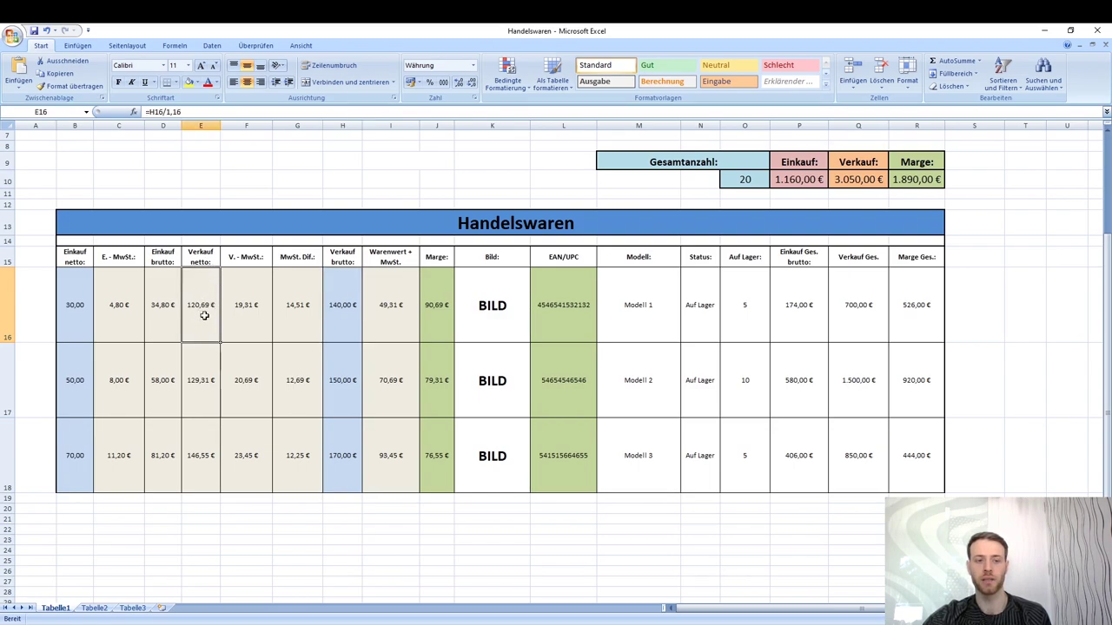
double_click(209, 315)
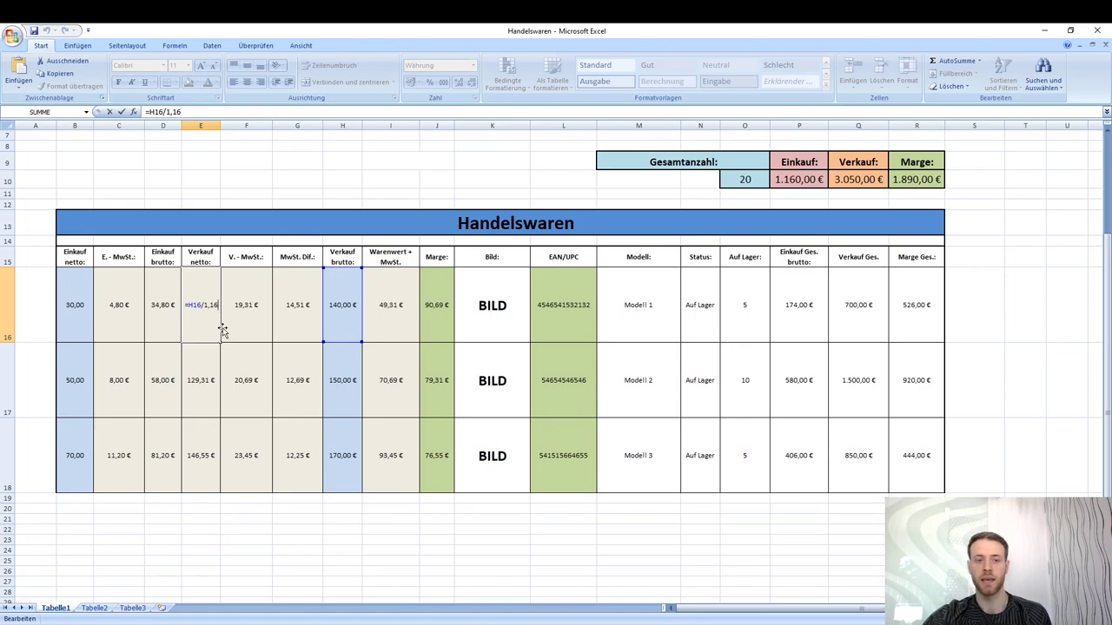
key(Return)
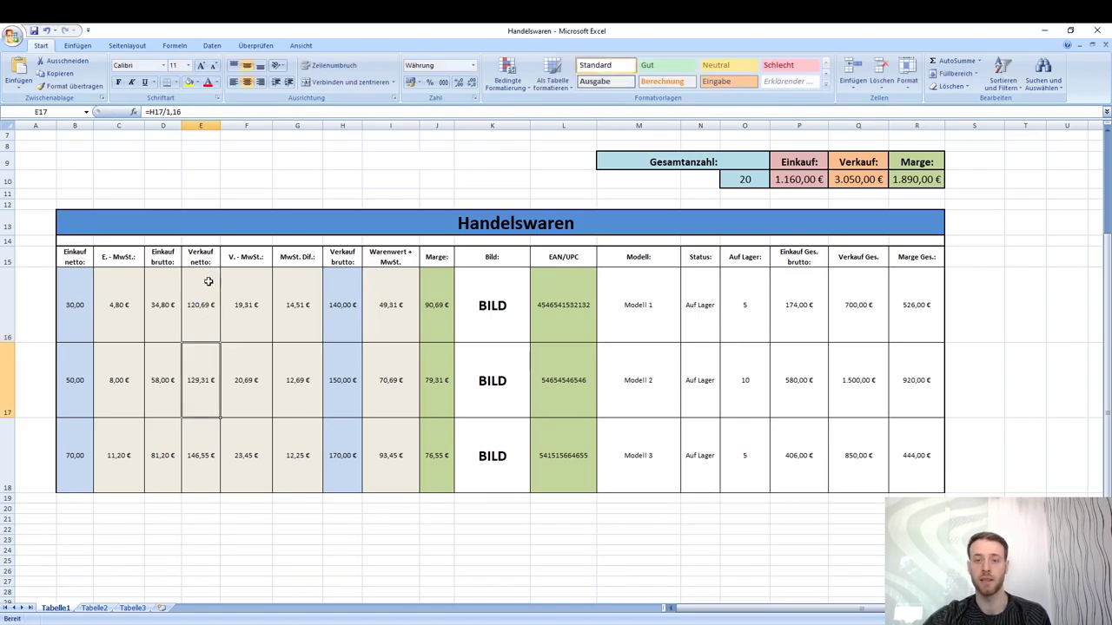
Step: Inspect the cell references in the V. - MwSt. formula in F16 and the MwSt. Dif. formula in G16
click(244, 315)
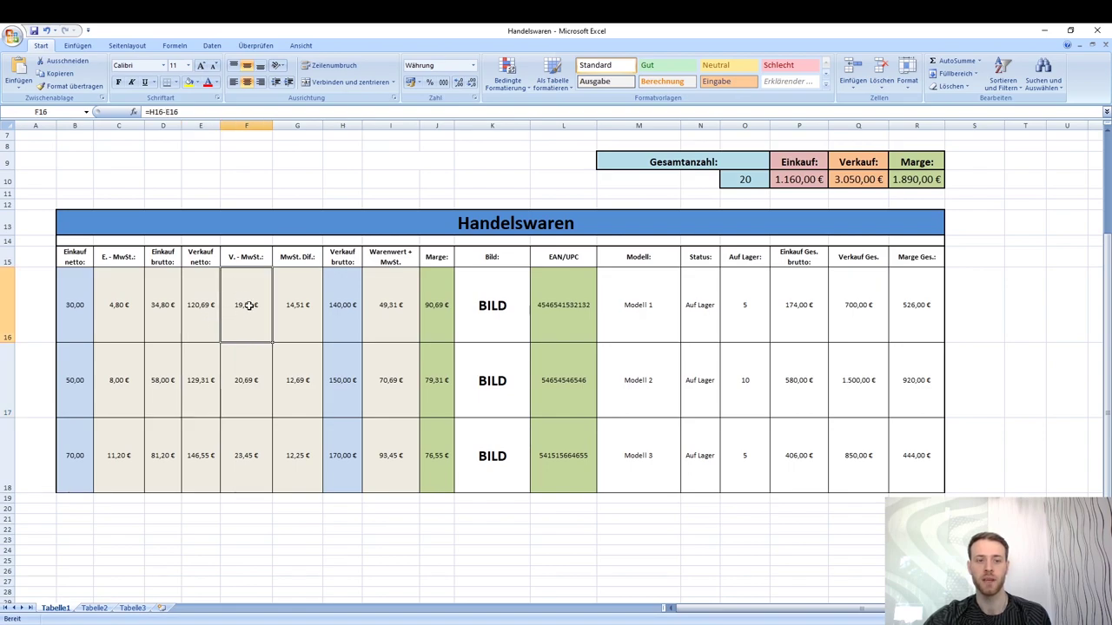
double_click(247, 306)
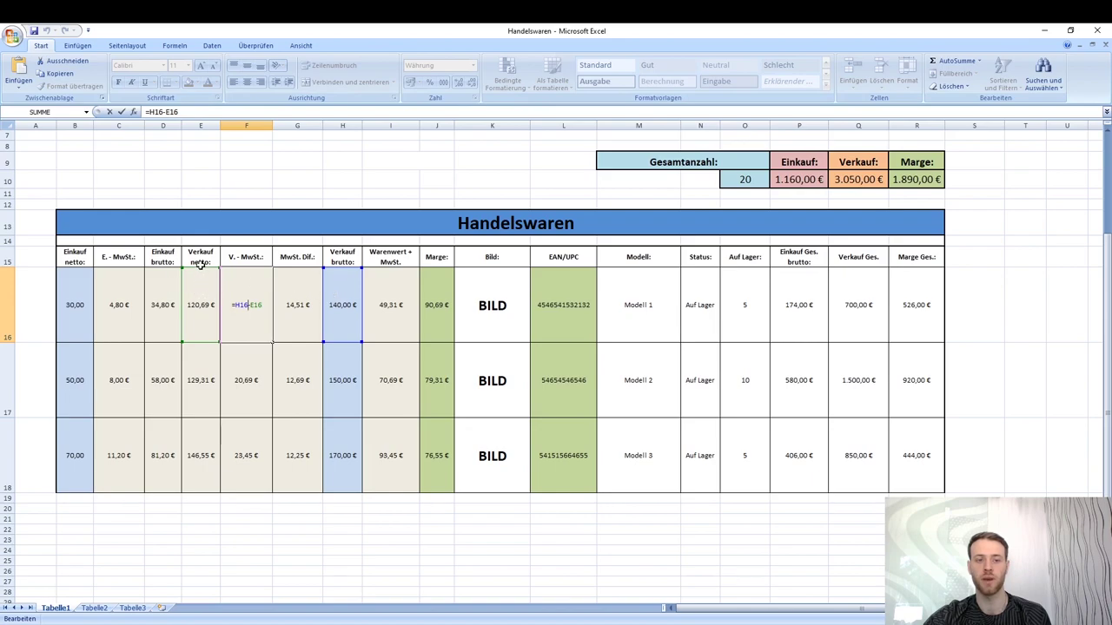
key(Return)
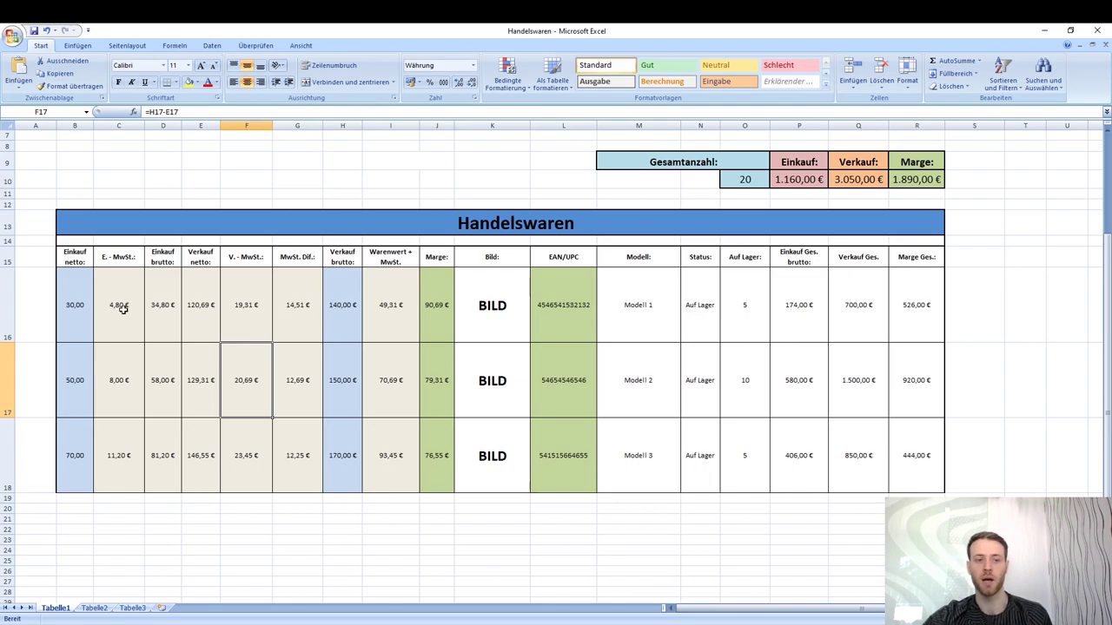
click(306, 317)
double_click(306, 317)
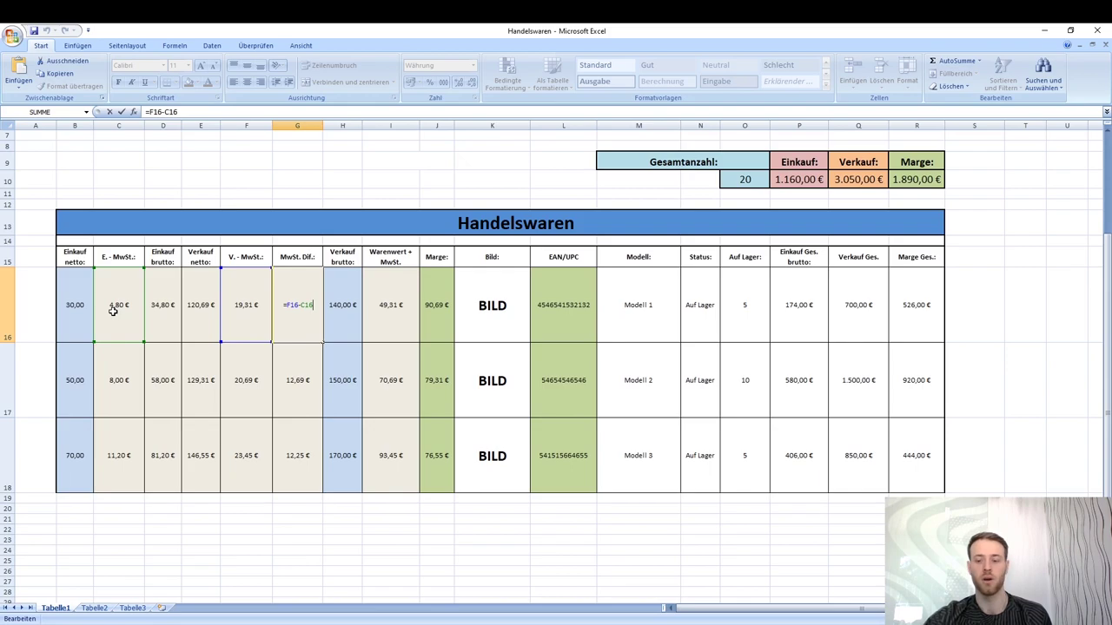
key(Return)
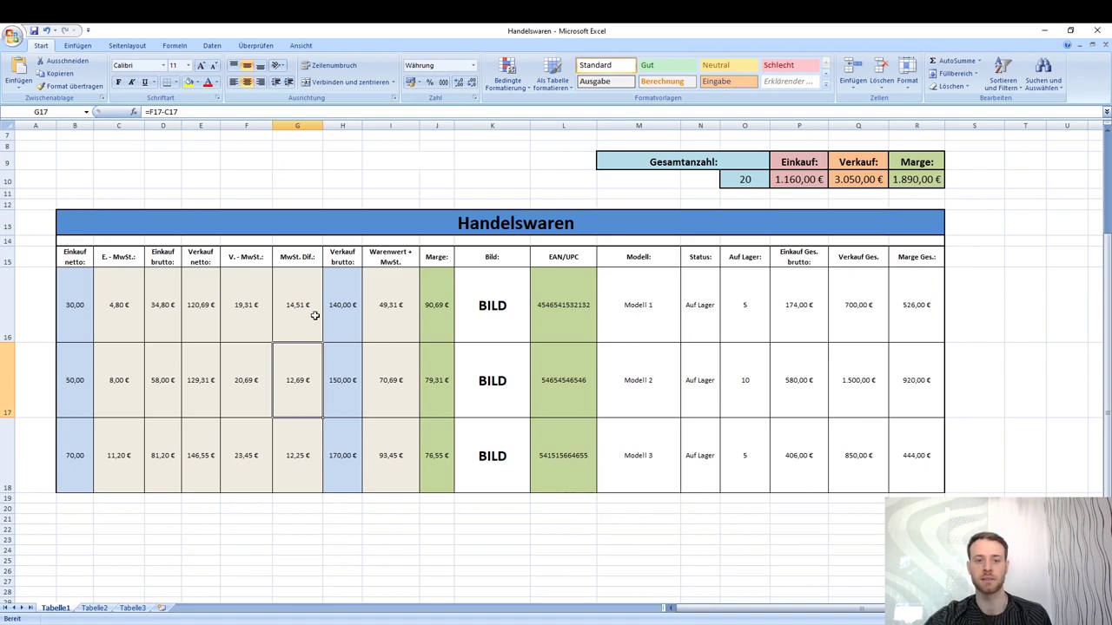
Step: Inspect the Warenwert + MwSt. formula in I16 and the Marge formula in J16, including the cells they reference
double_click(398, 331)
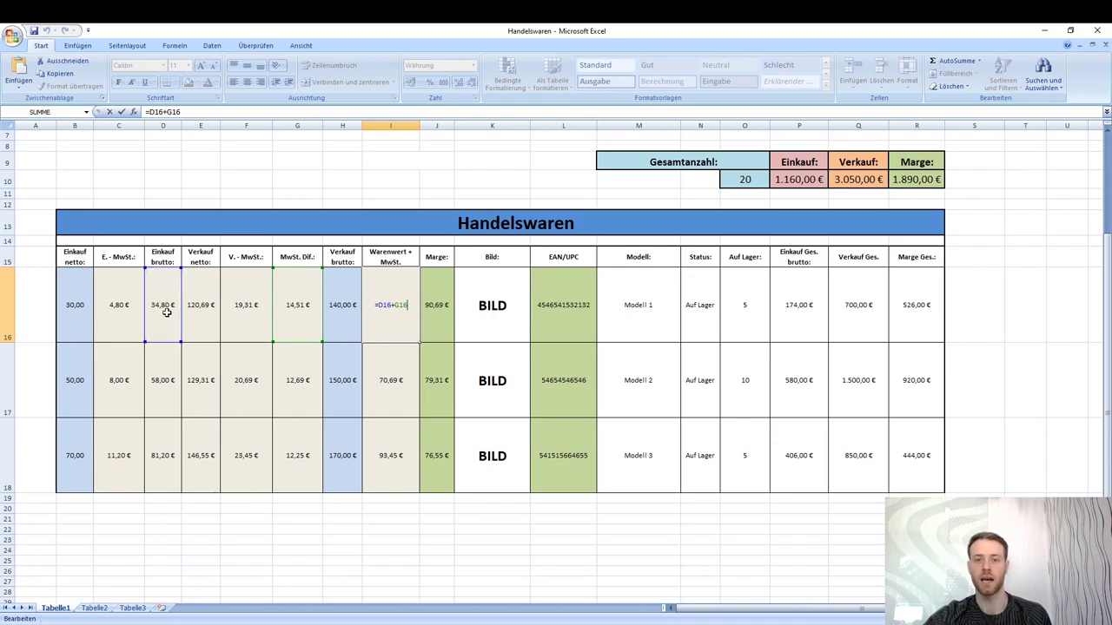
click(291, 275)
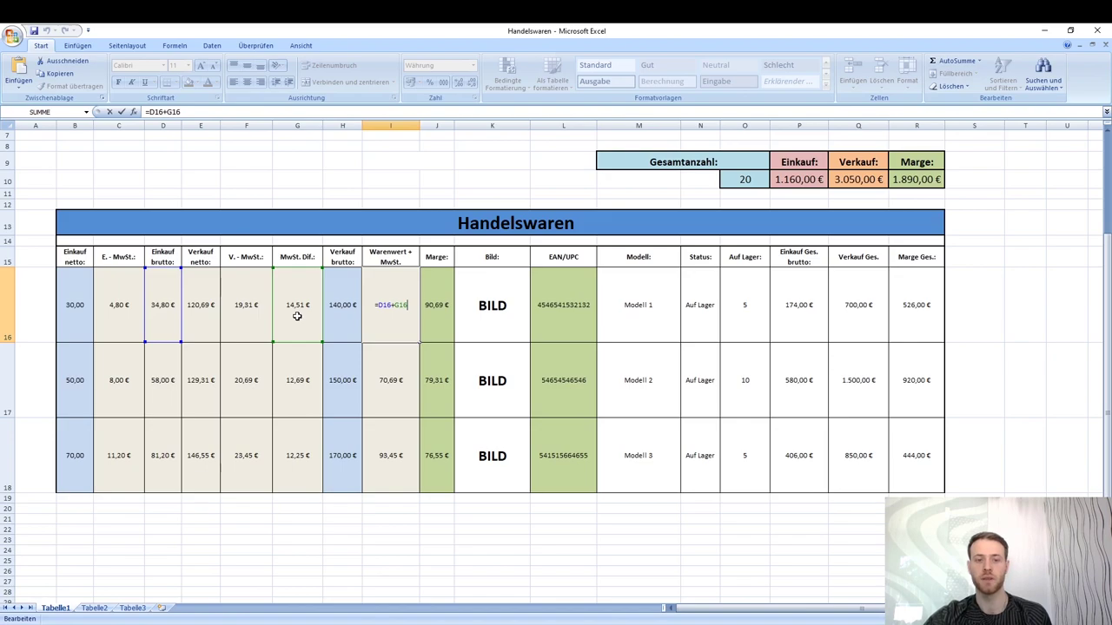
key(Return)
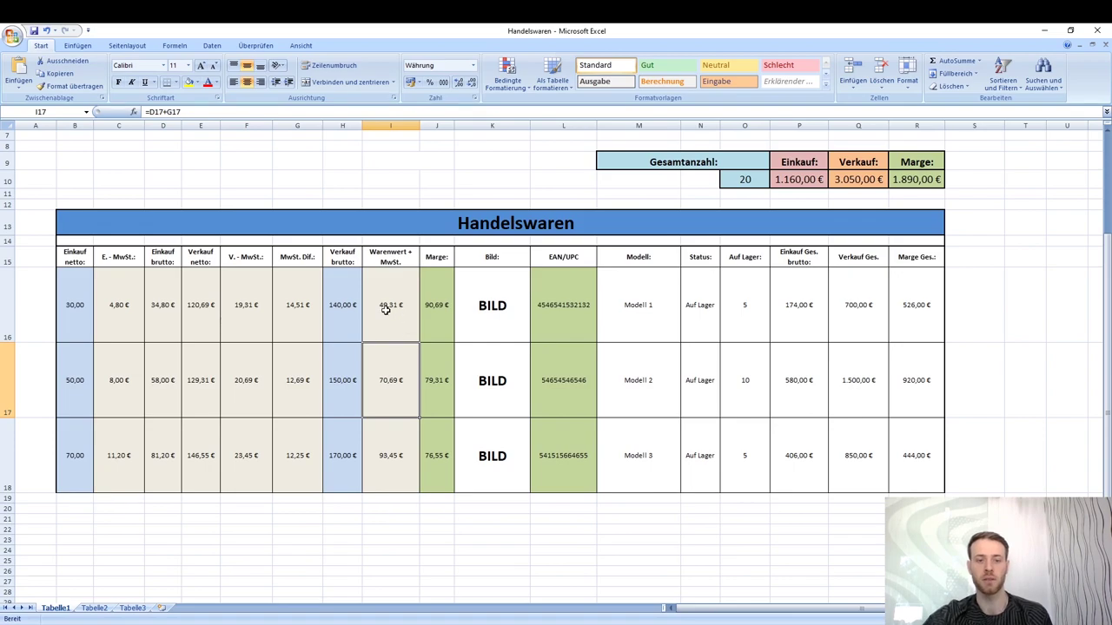
double_click(439, 310)
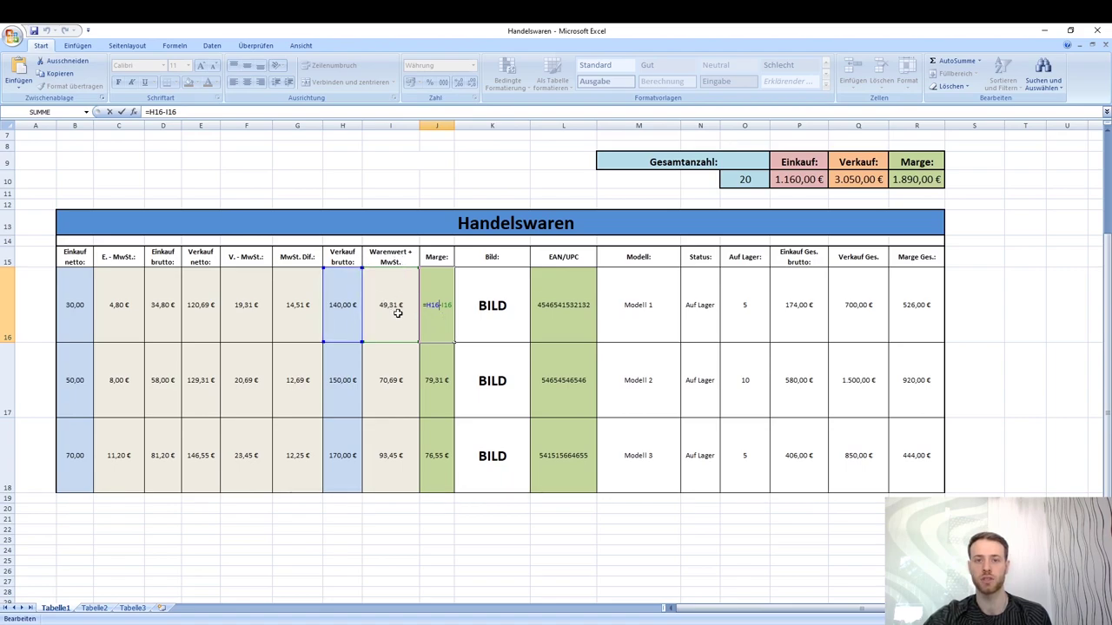
key(Return)
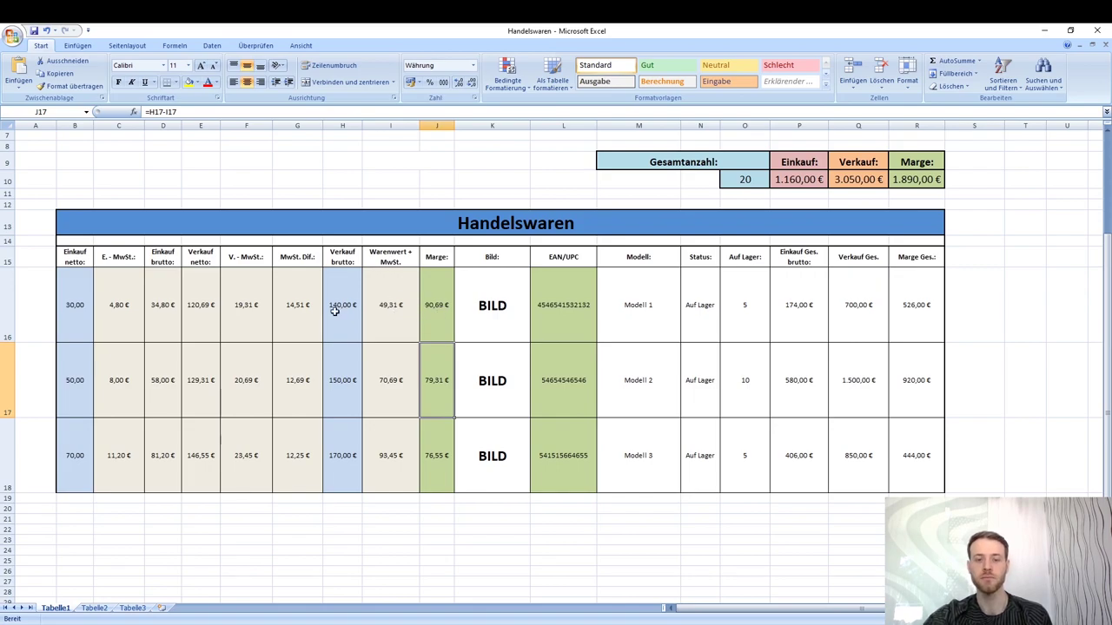
click(7, 308)
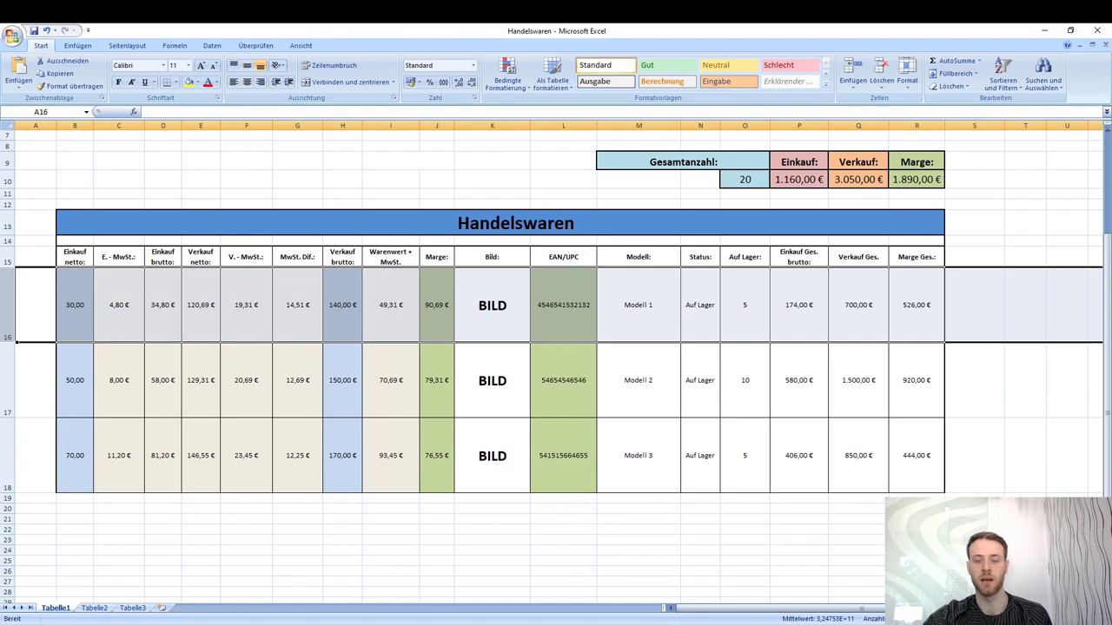
click(427, 335)
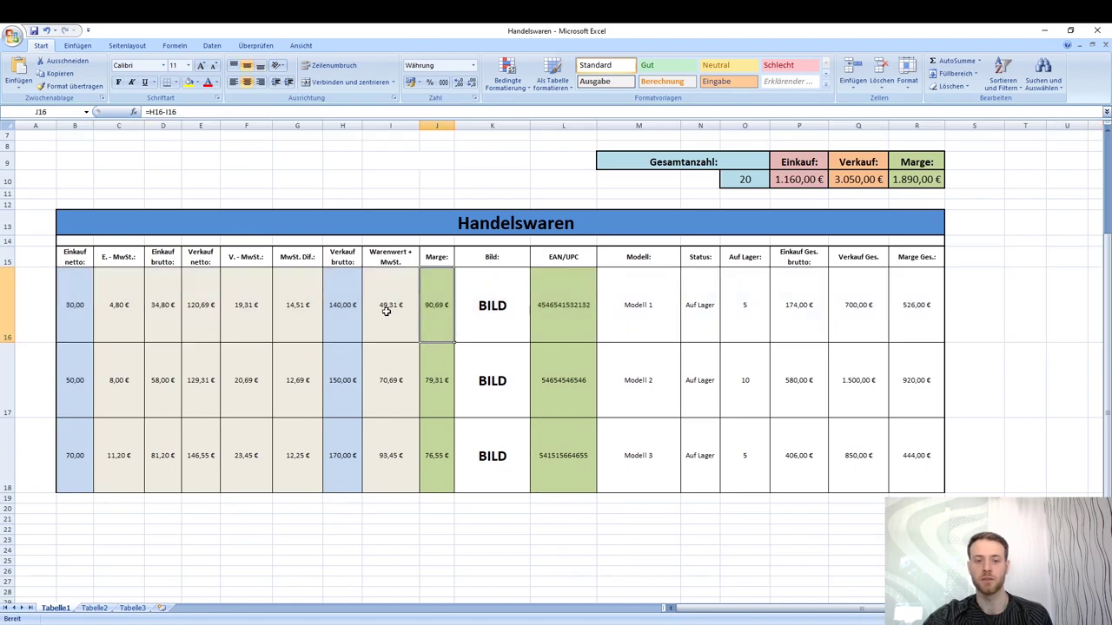
click(384, 323)
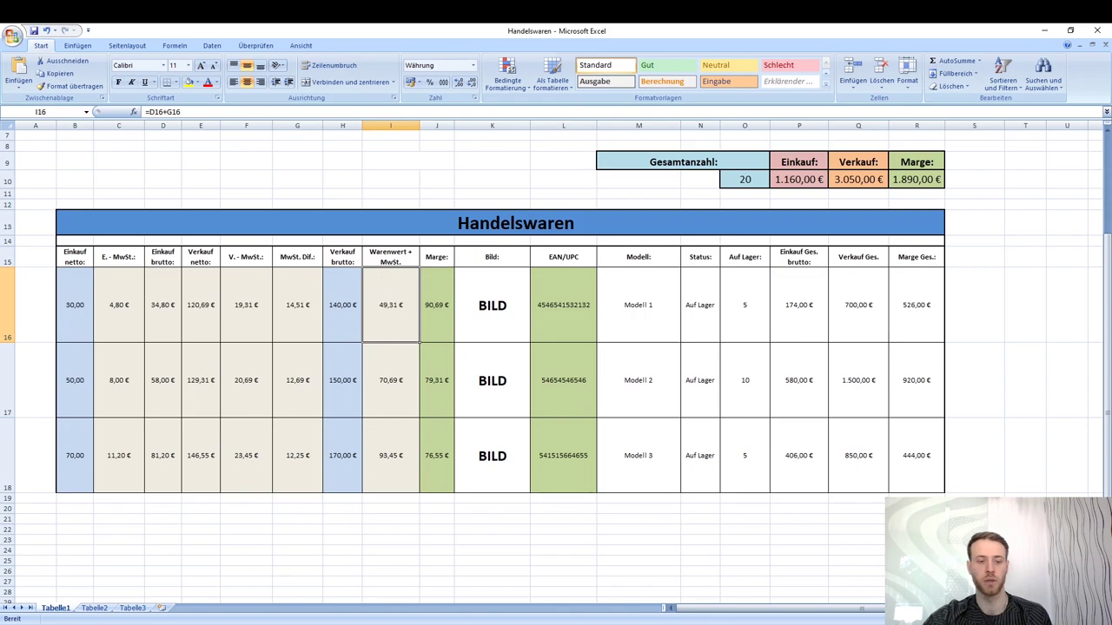
Step: Switch to the HWK workbook and examine the Name, Verk. Datum and Bezahlt Datum cells of the first invoice row
key(ctrl+Tab)
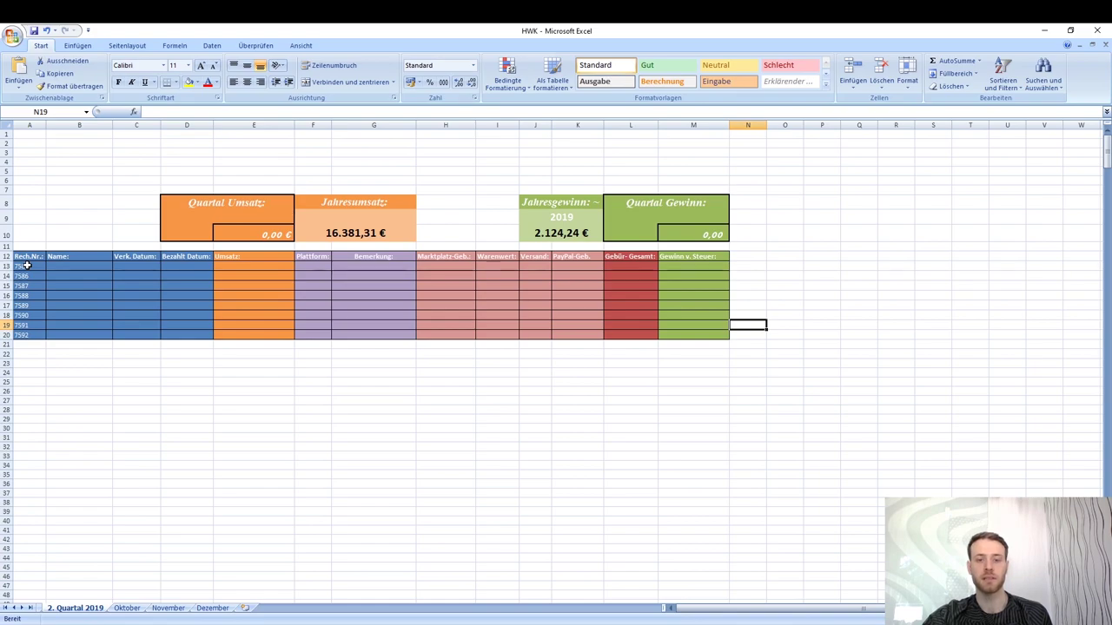
click(60, 266)
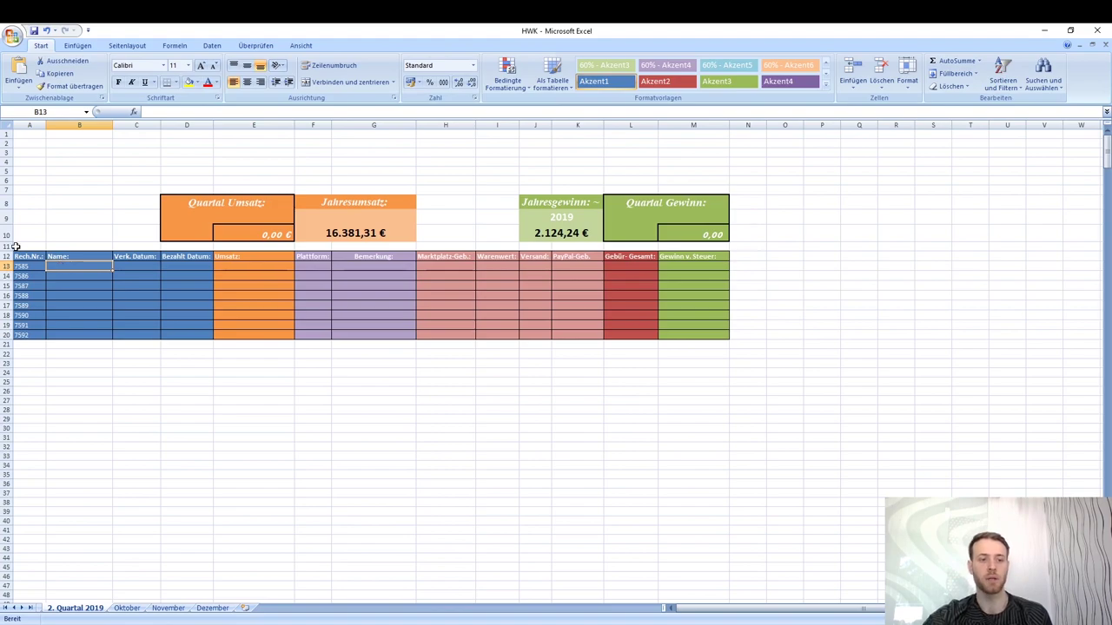
click(73, 257)
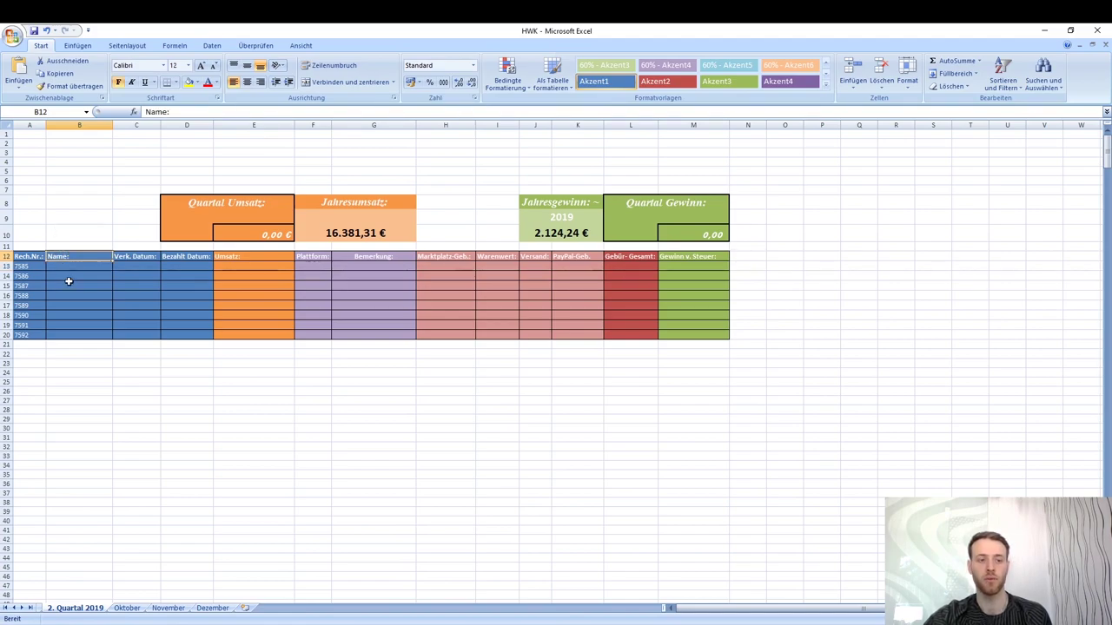
click(74, 267)
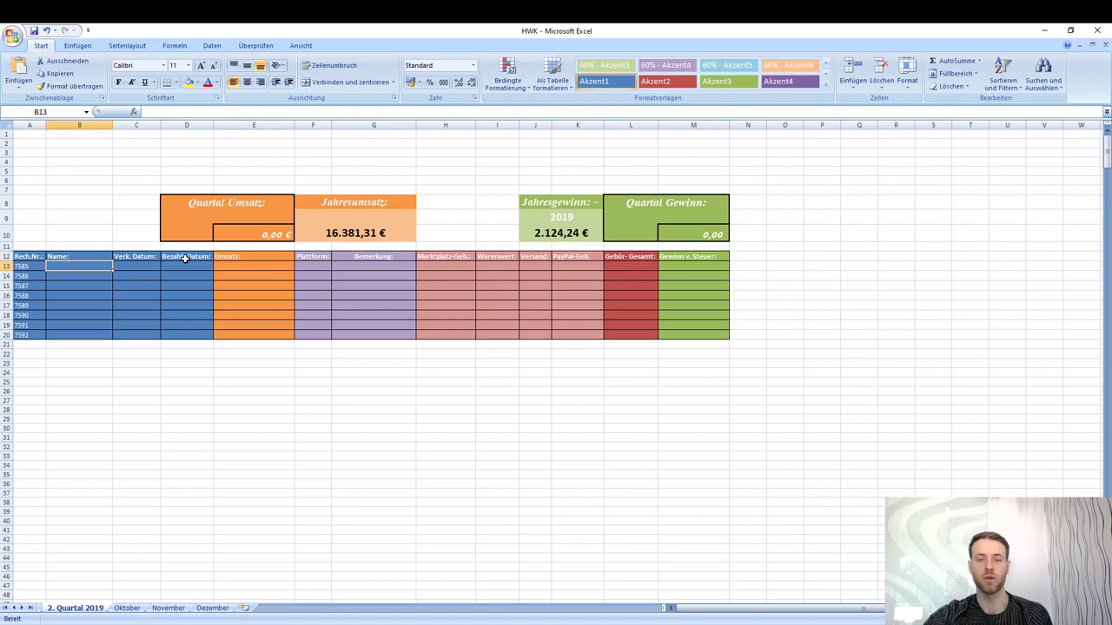
drag(143, 266, 196, 266)
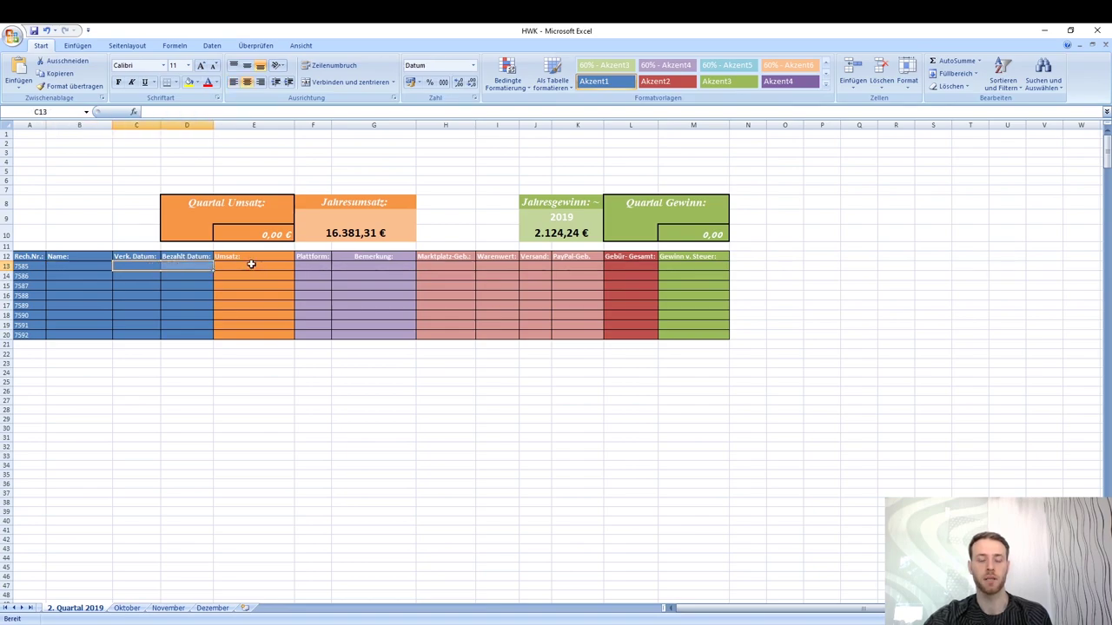
Step: Enter 140 as the Umsatz in E13 and check it against the Verkauf brutto price in the Handelswaren workbook
click(251, 264)
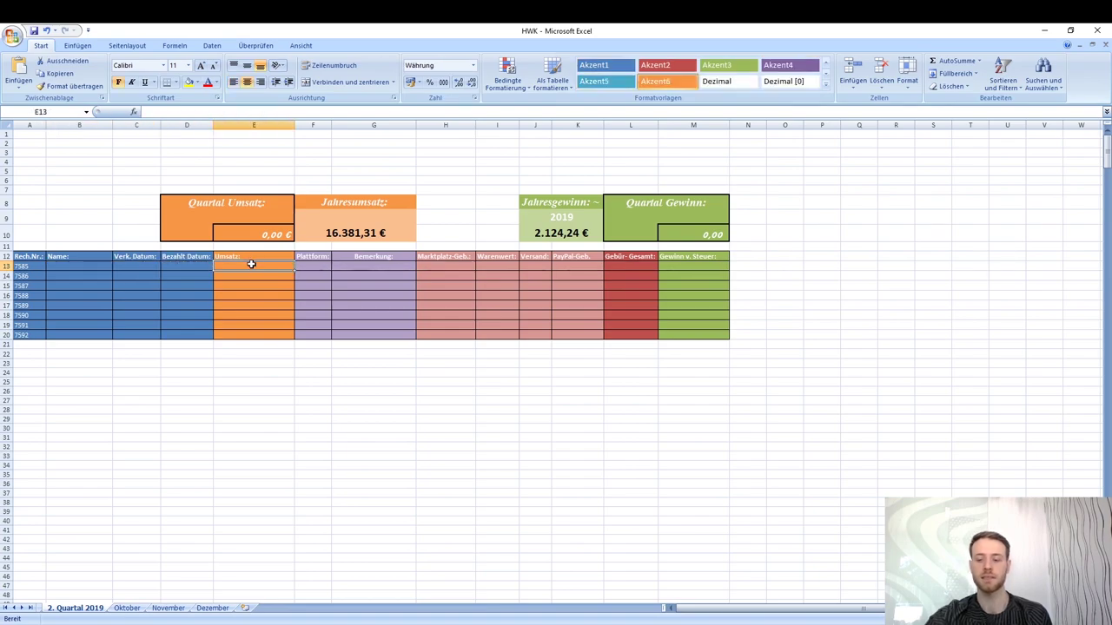
text(140)
key(Return)
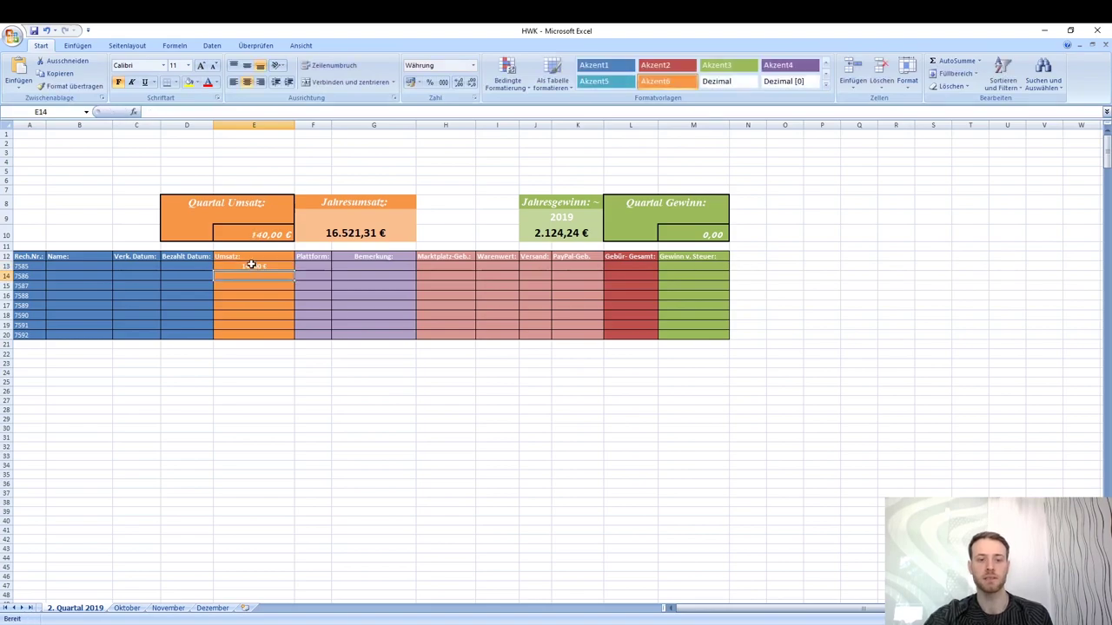
key(ctrl+Tab)
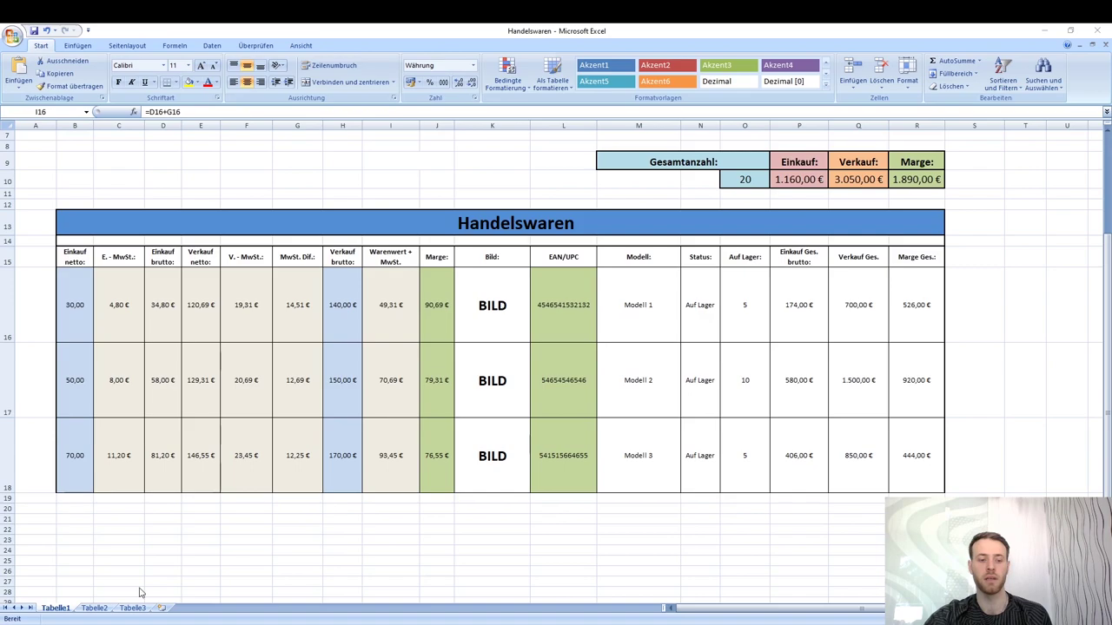
key(ctrl+Tab)
Step: Enter eBay as the Plattform in F13 and Amazon in F14
click(315, 263)
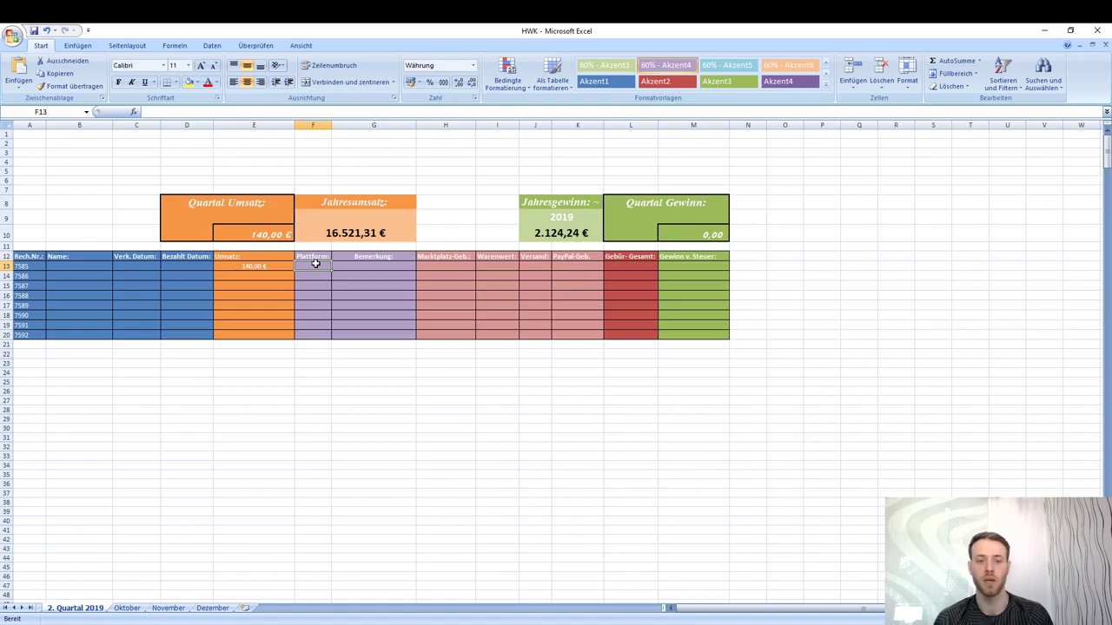
text(eBay)
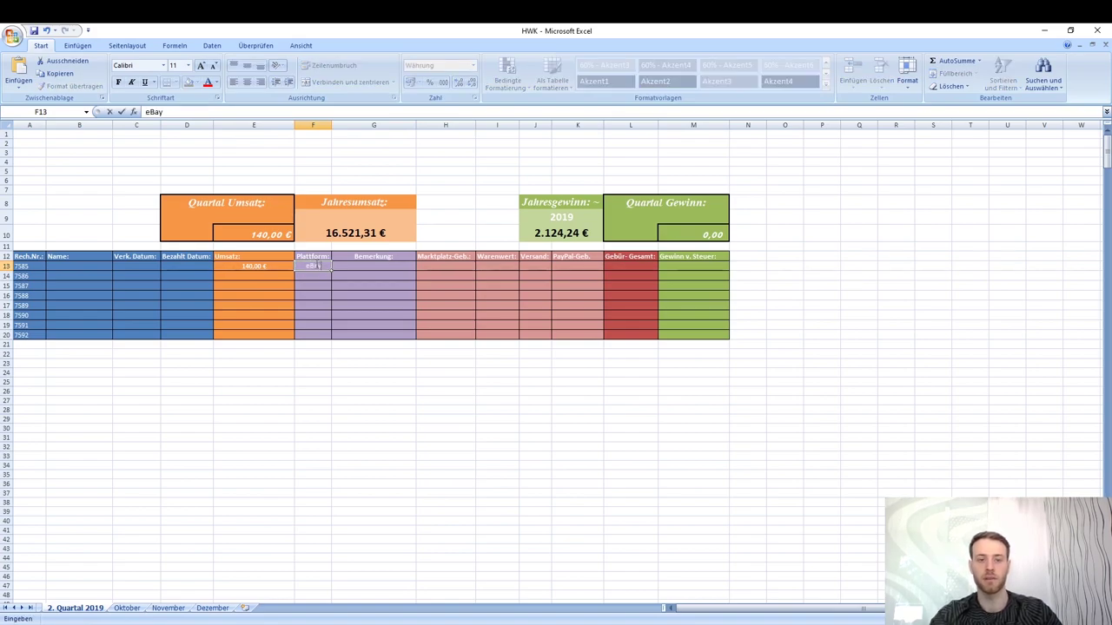
key(Return)
text(Amazon)
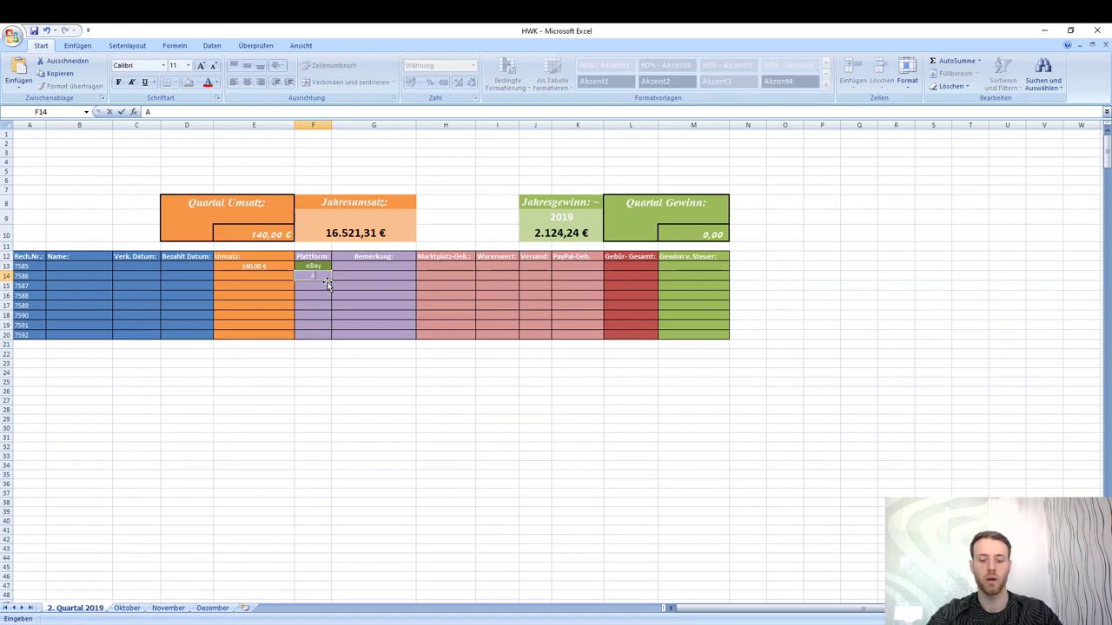
key(Up)
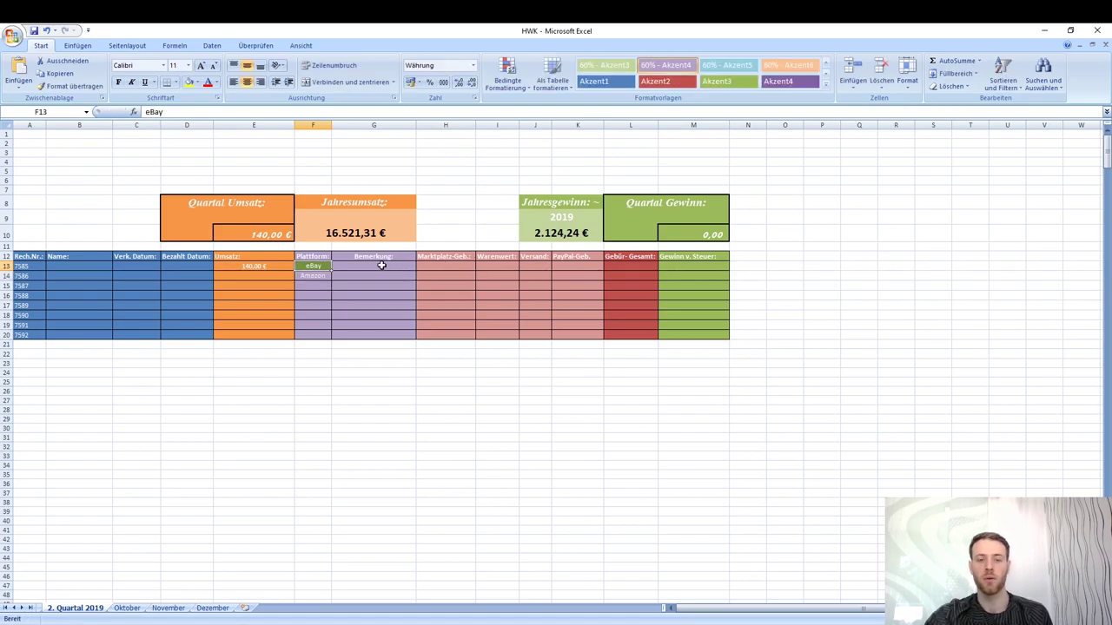
Step: Examine the Bemerkung cell G13, the whole row 13 and the cost columns from Marktplatz-Geb. onward
click(380, 264)
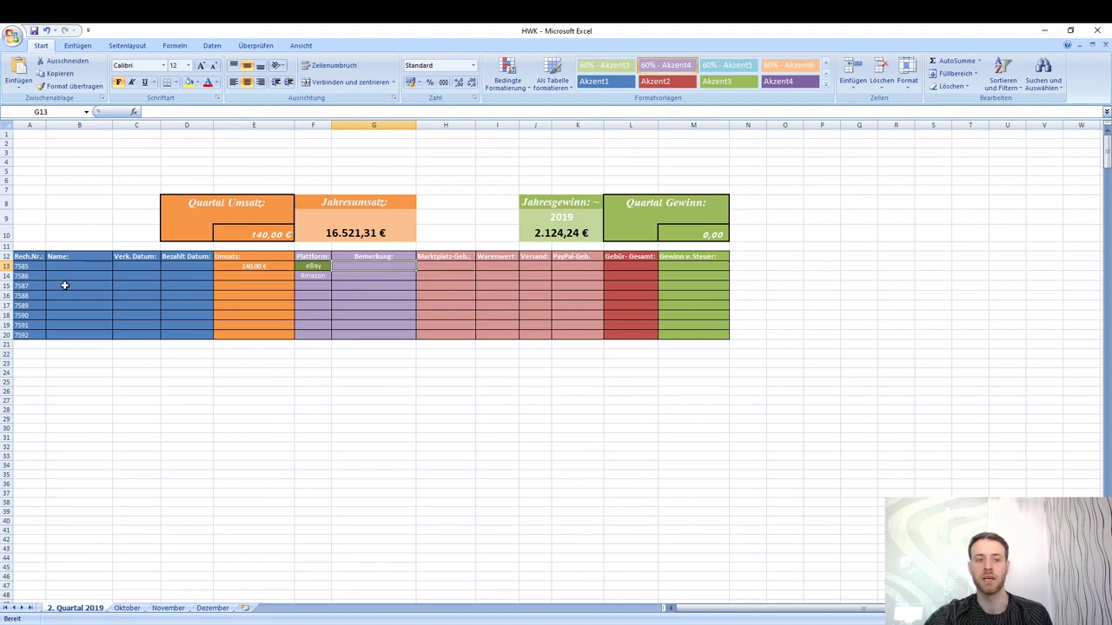
click(6, 266)
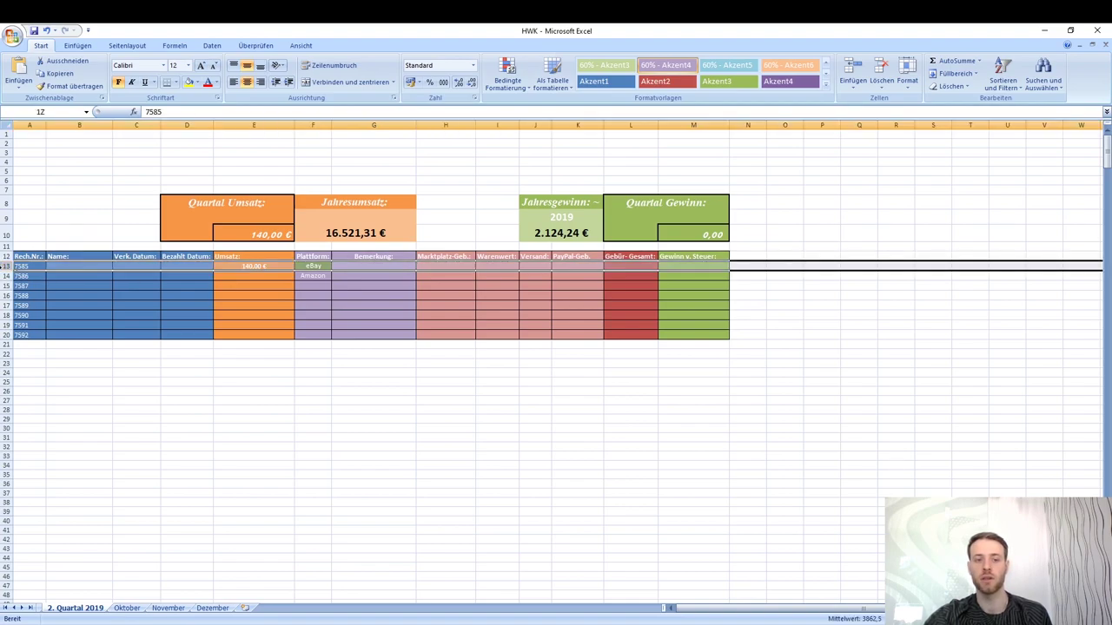
click(397, 266)
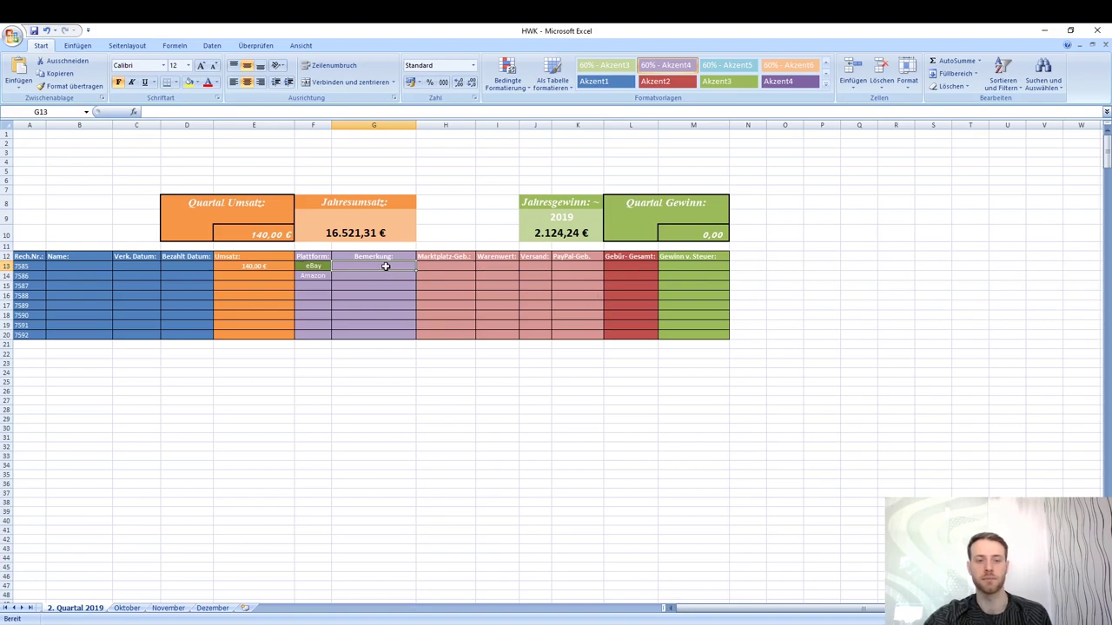
click(431, 270)
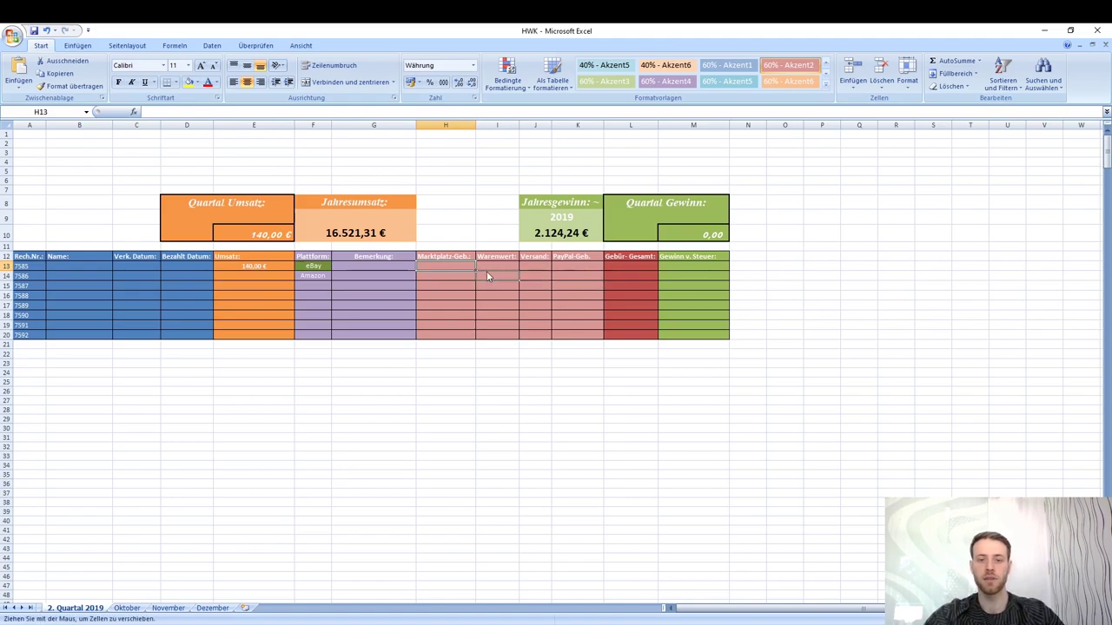
drag(453, 267, 568, 325)
Step: Enter 15 as the Marktplatz-Geb. in H13
click(441, 266)
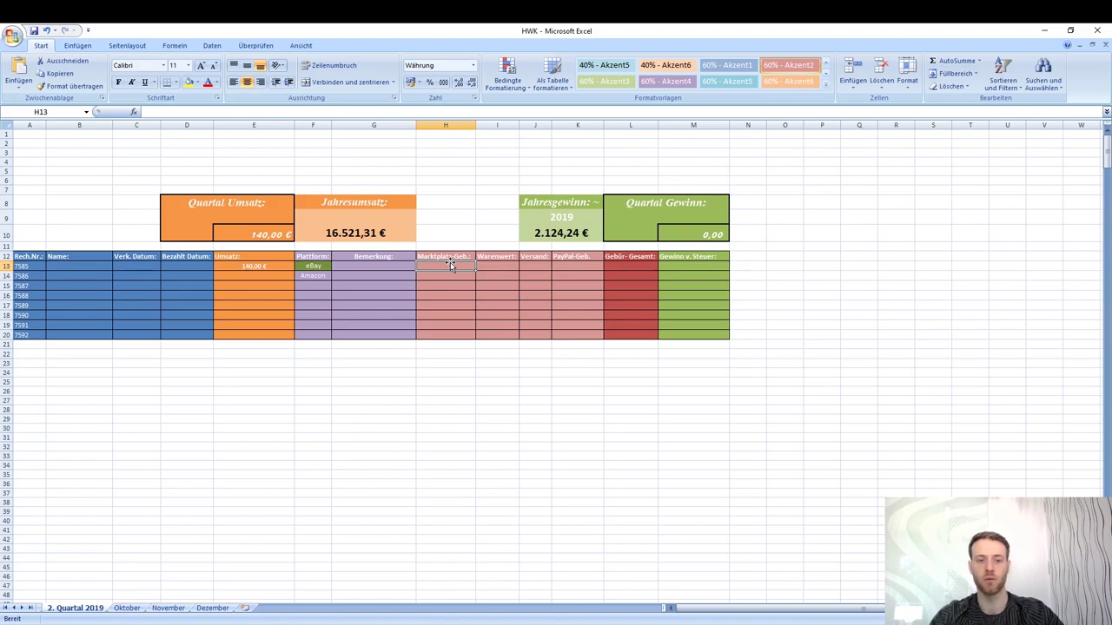
text(15)
key(Return)
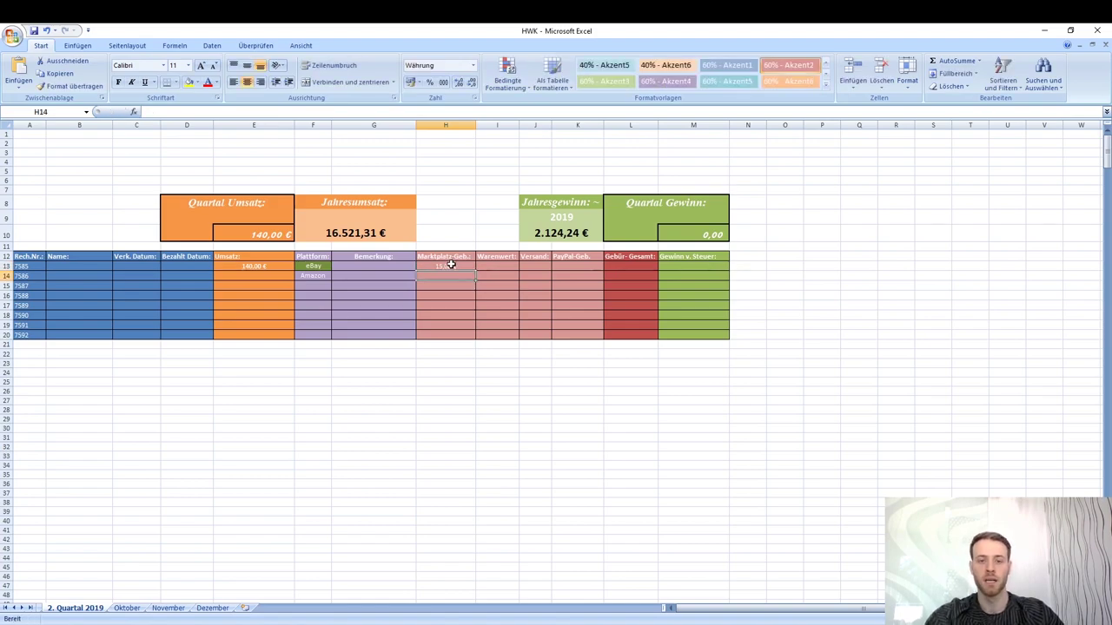
Step: Look up Modell 1's Warenwert + MwSt. in the Handelswaren workbook and enter 49,31 as the Warenwert in I13 of HWK
click(502, 266)
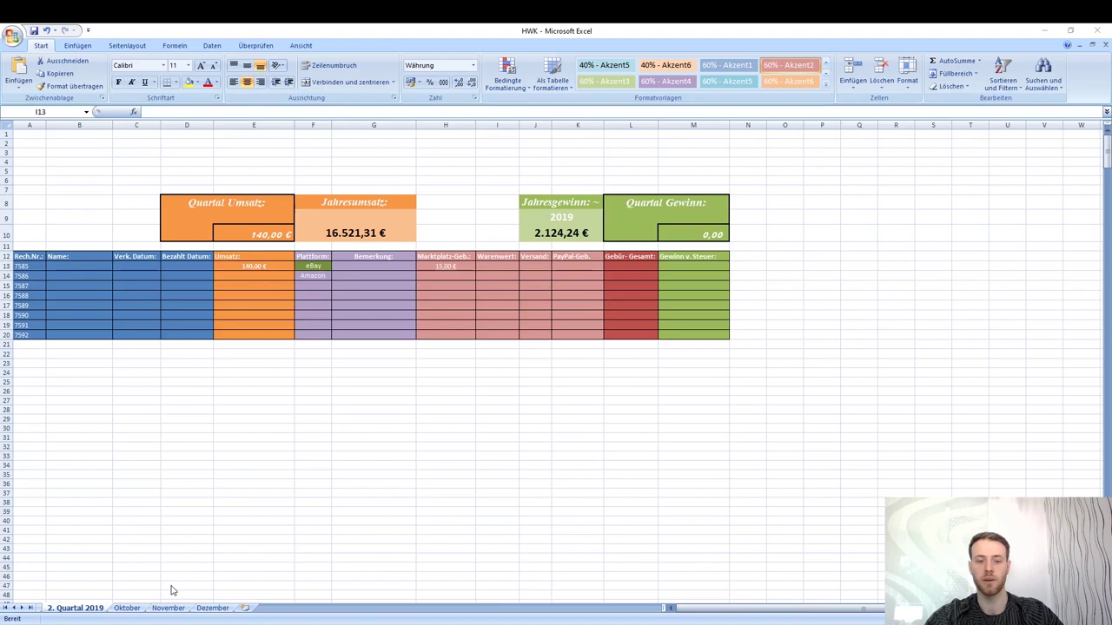
key(alt+Tab)
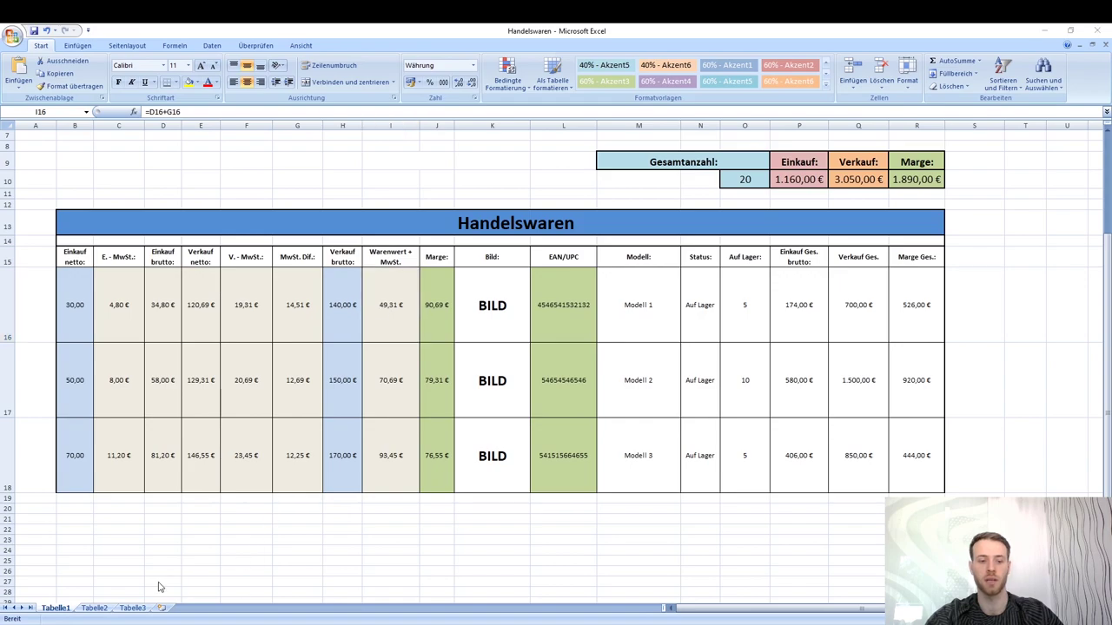
key(alt+Tab)
text(4)
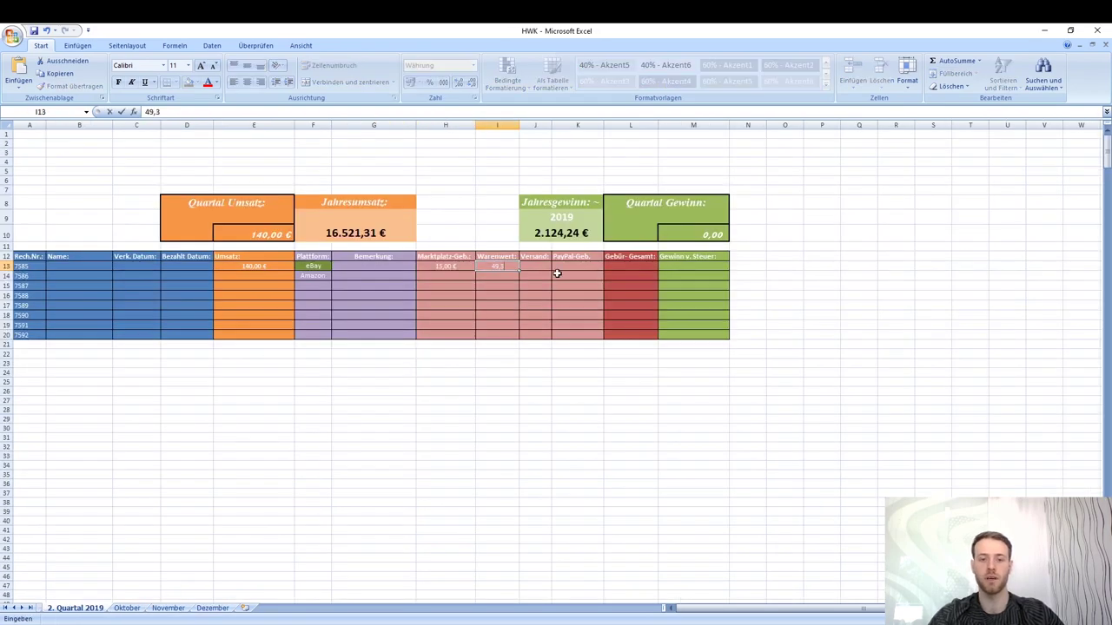
key(Return)
Step: Enter 4 as the Versand cost in J13 and 5 as the PayPal-Geb. in K13
click(536, 264)
key(Return)
click(572, 266)
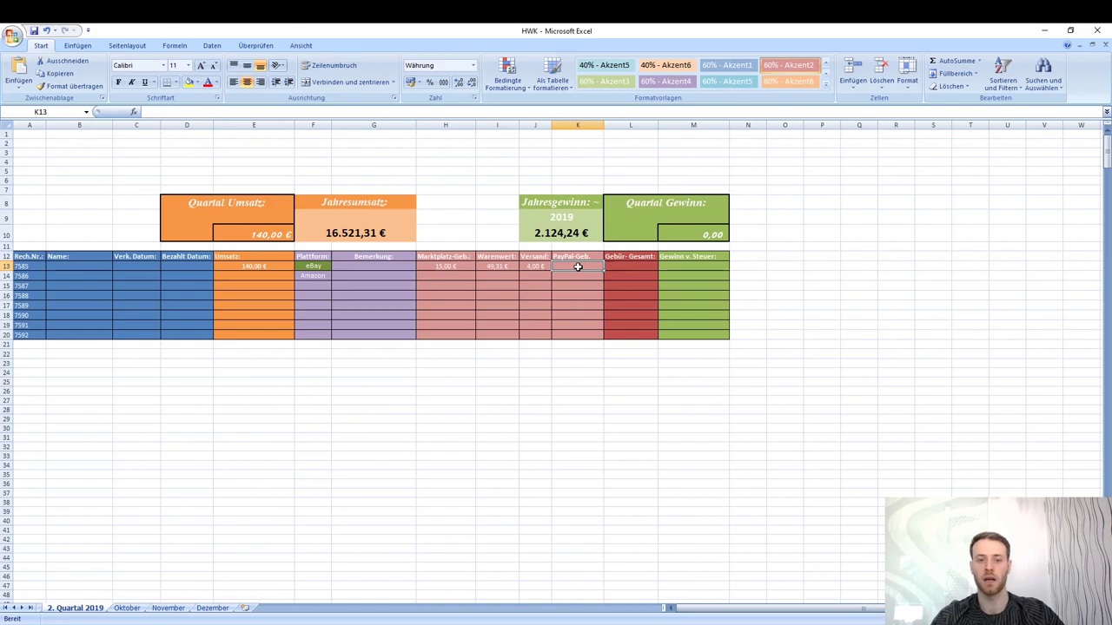
text(5)
key(Return)
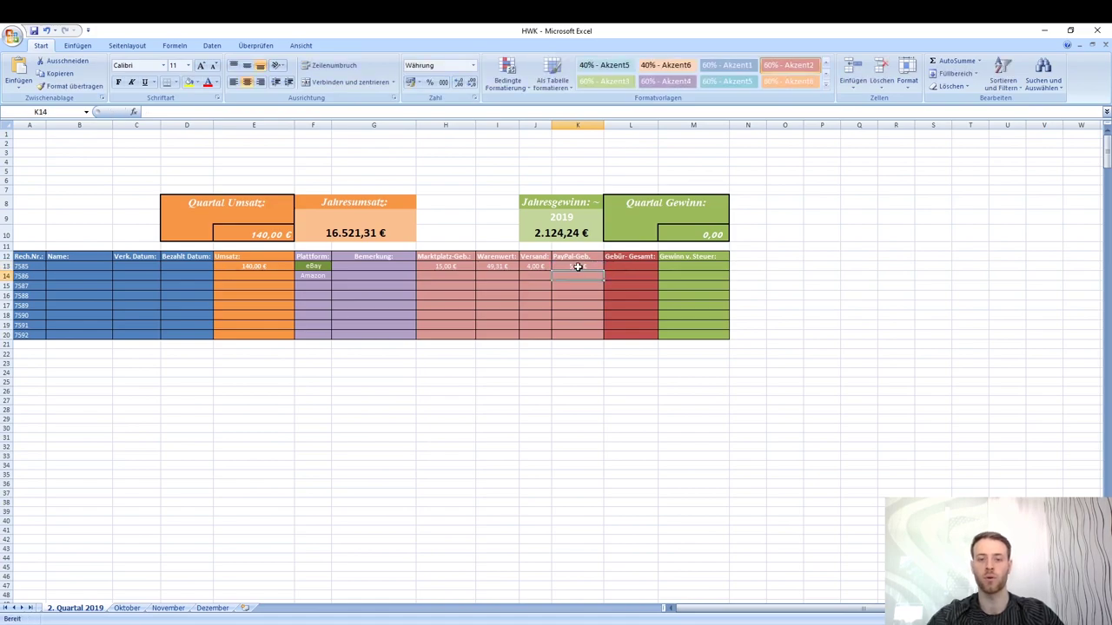
Step: Calculate Gebür- Gesamt in L13 with =SUMME(H13:K13) and review the summed cells and the formula
click(636, 267)
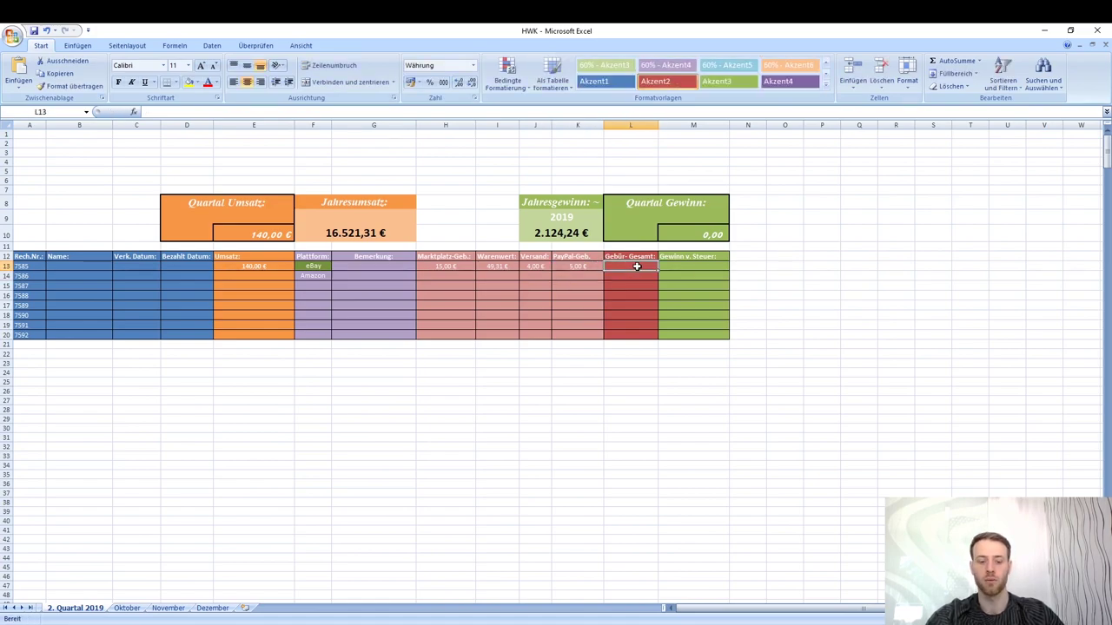
text(=summe)
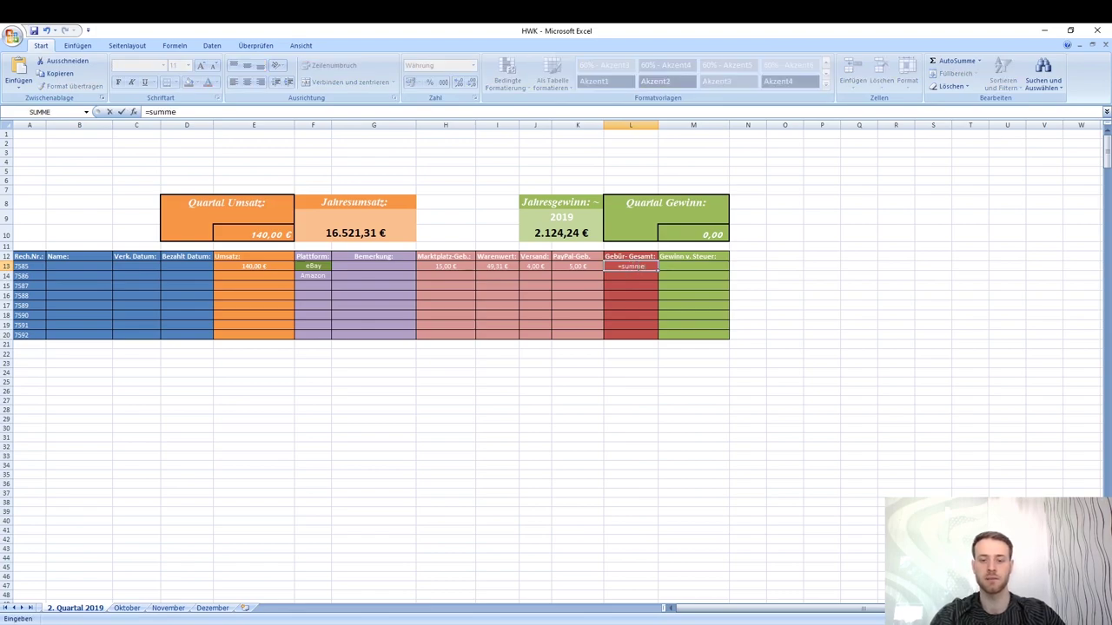
text(()
drag(441, 265, 558, 265)
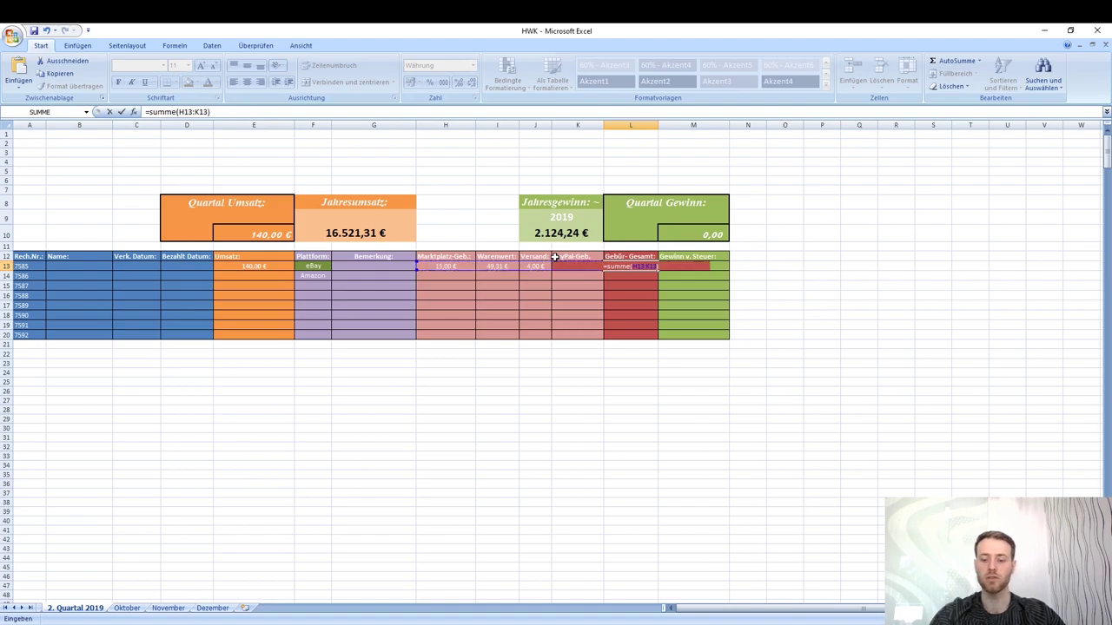
key(Return)
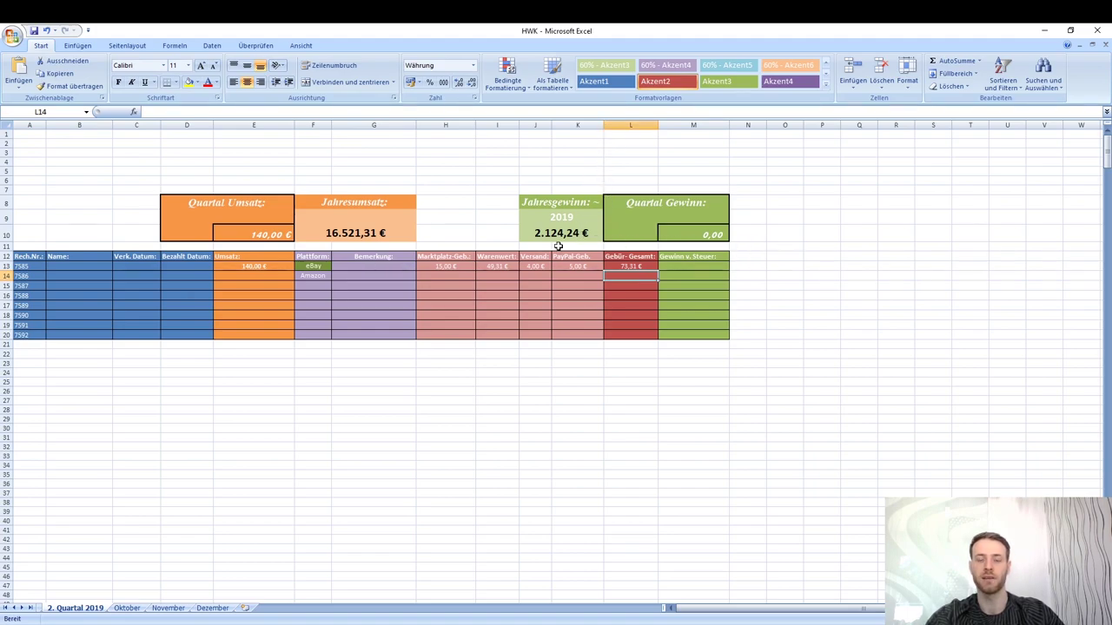
drag(442, 266, 574, 266)
click(630, 266)
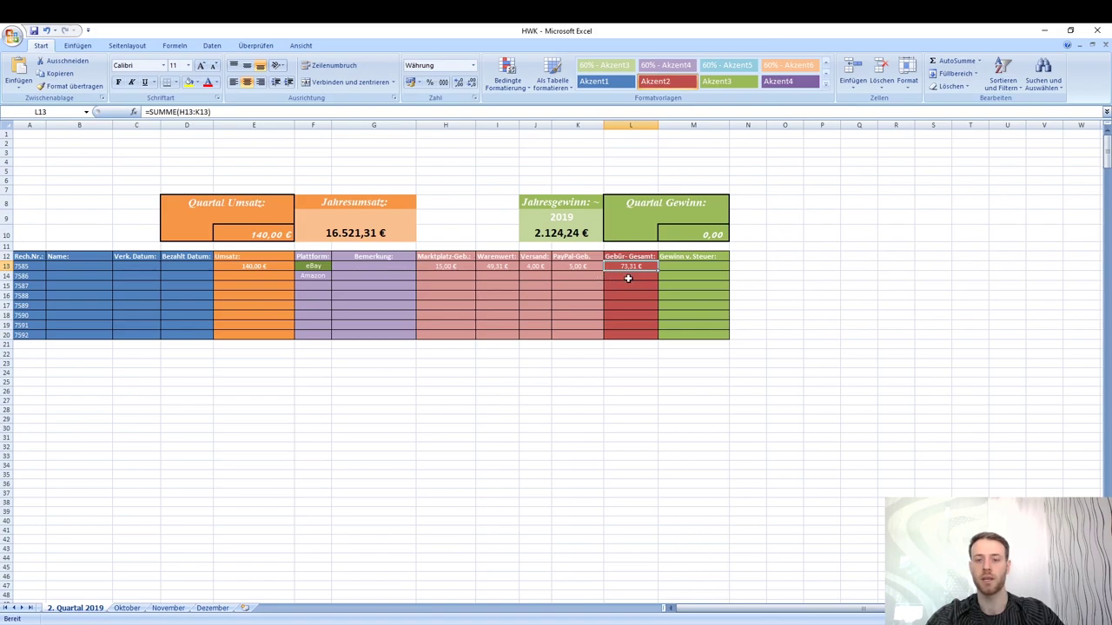
Step: Calculate Gewinn v. Steuer in M13 with the formula =E13-L13 and review it
click(680, 266)
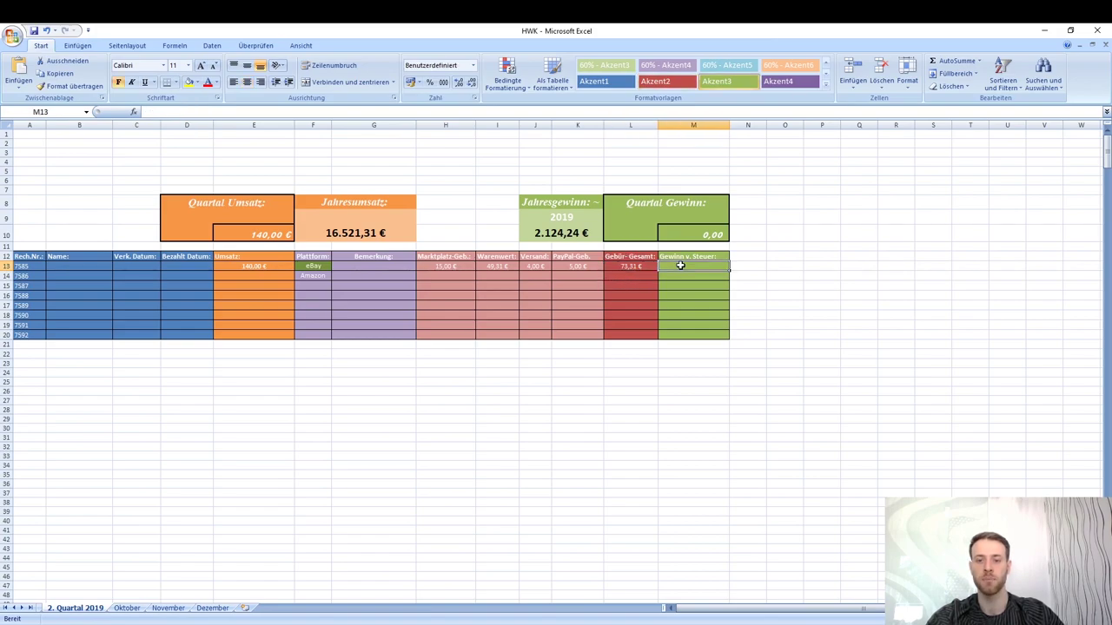
text(=)
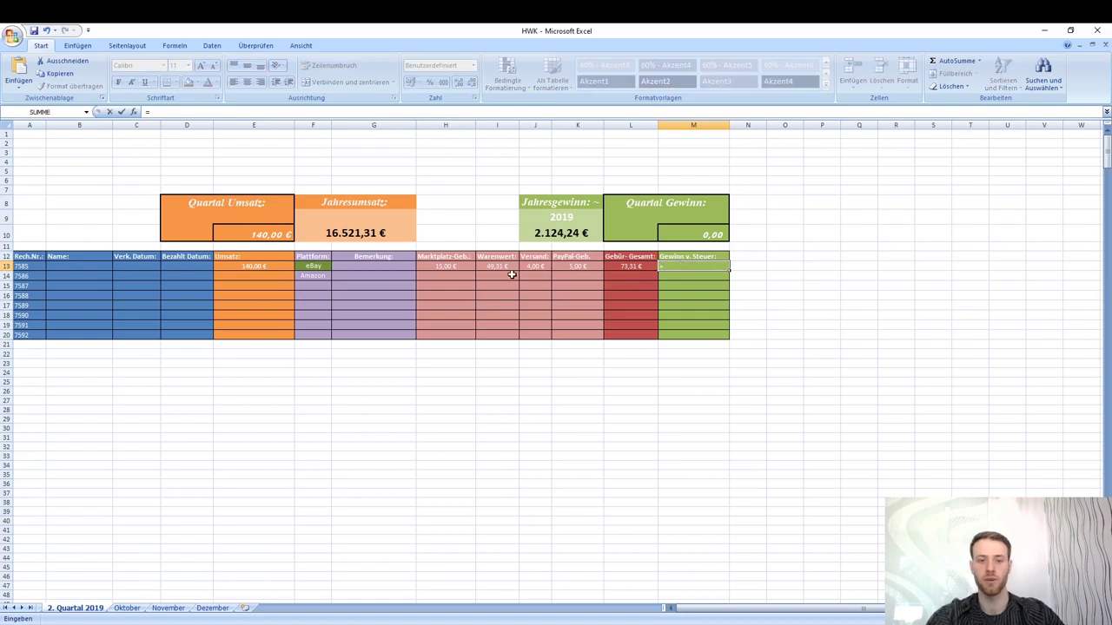
click(261, 267)
text(-)
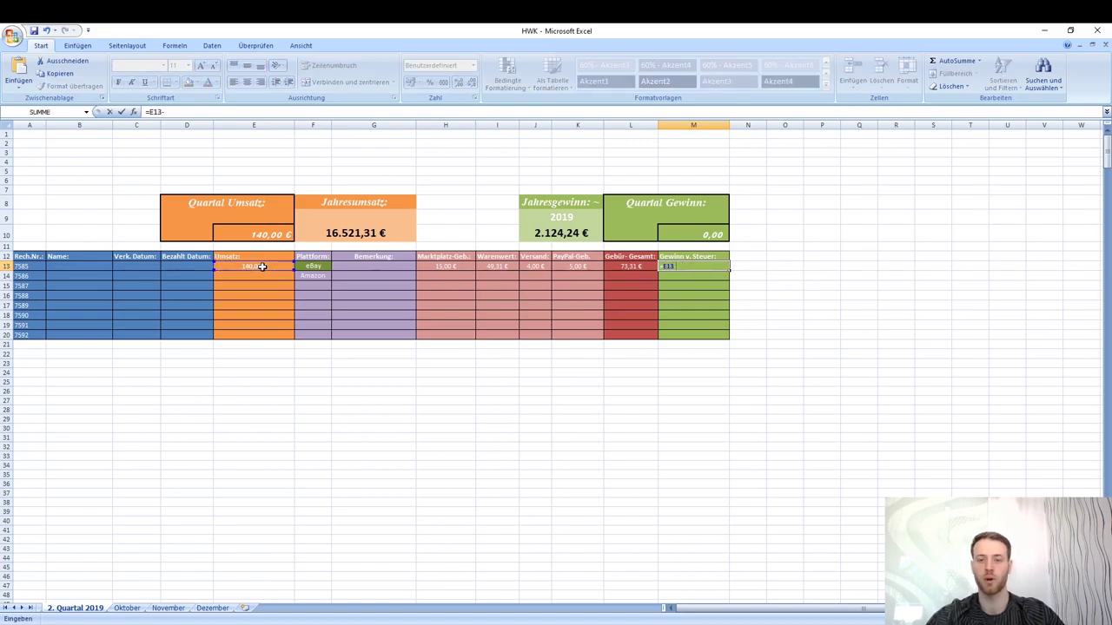
click(647, 266)
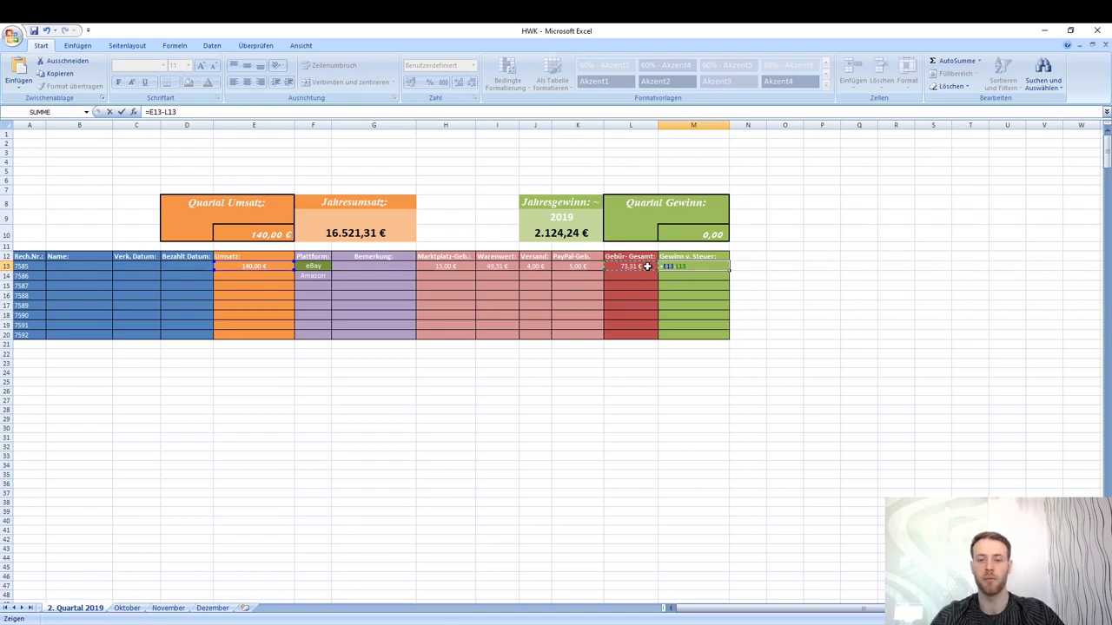
key(Return)
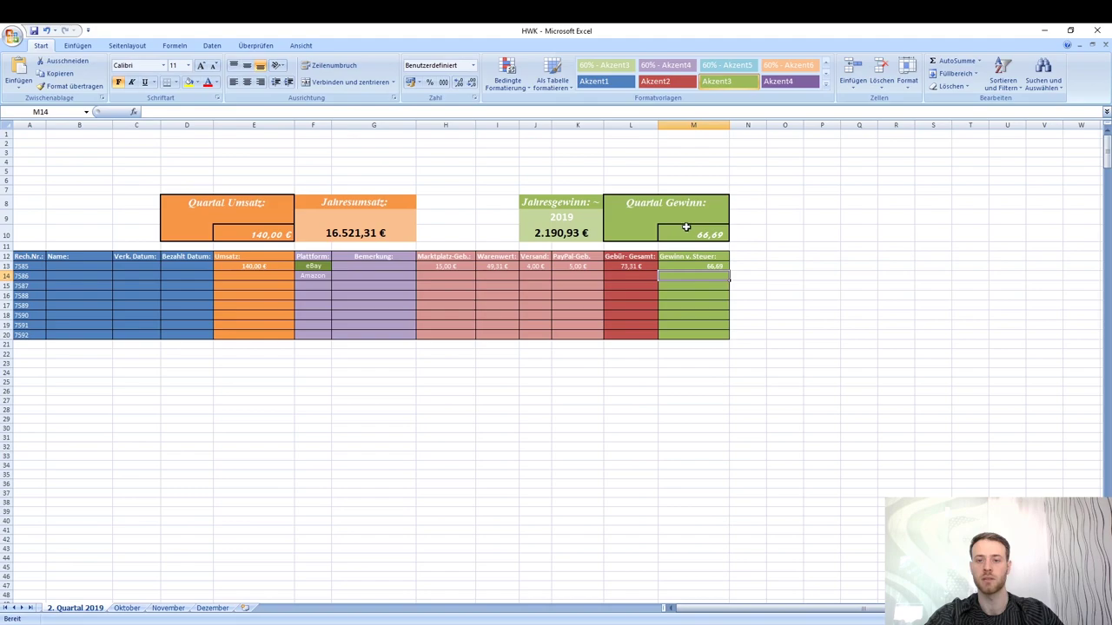
click(719, 267)
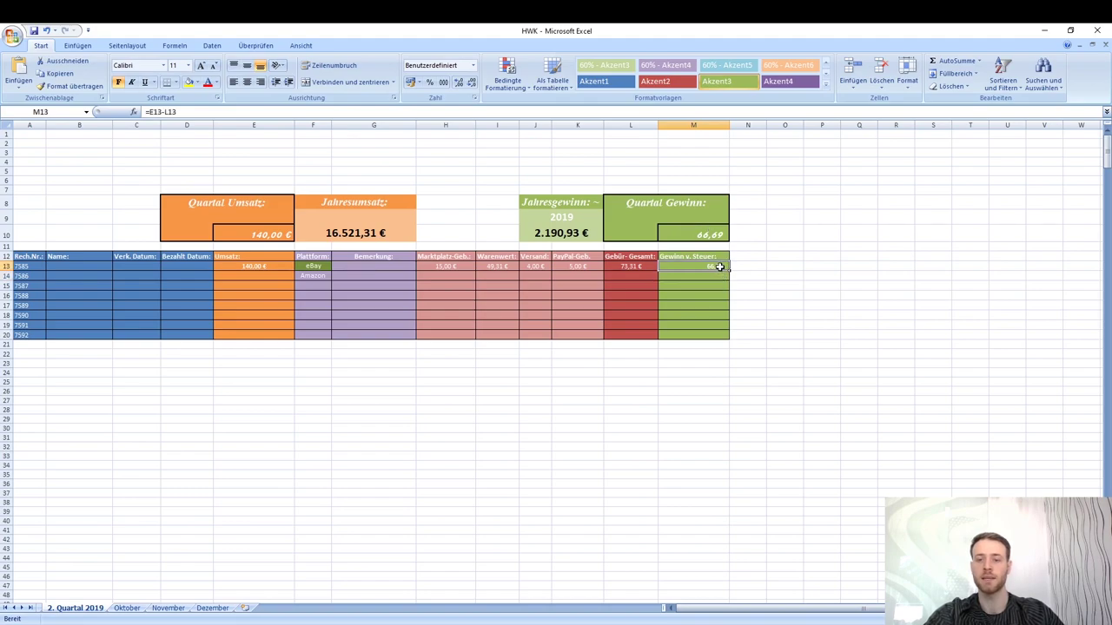